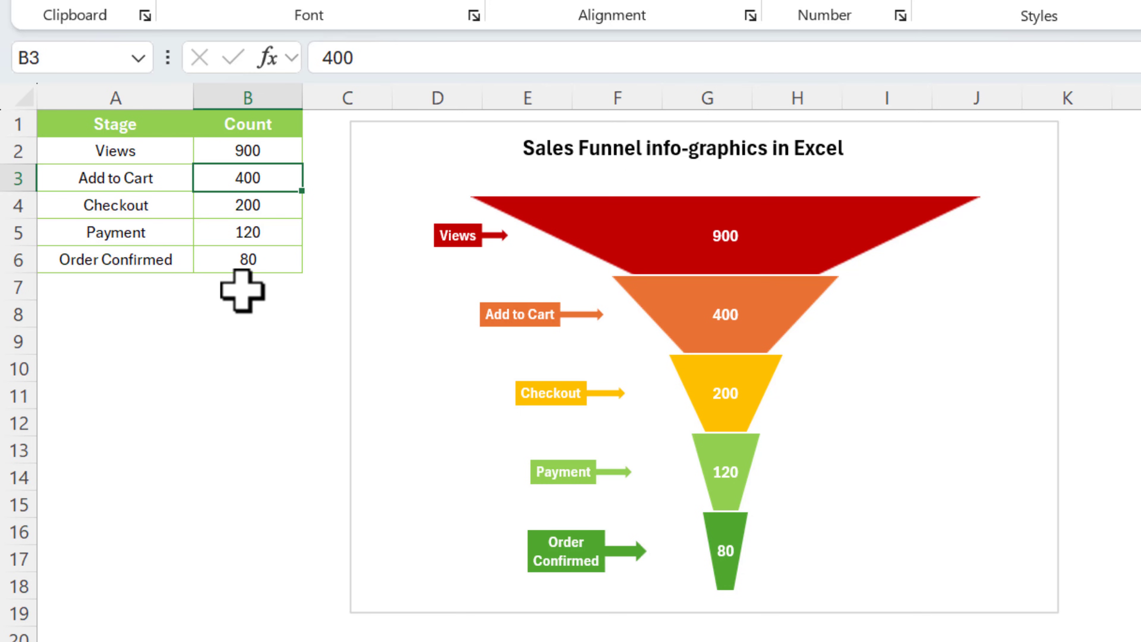
Change the Add to Cart count in B3 from 400 to 350, then select the Views count in B2
type("350")
key("Return")
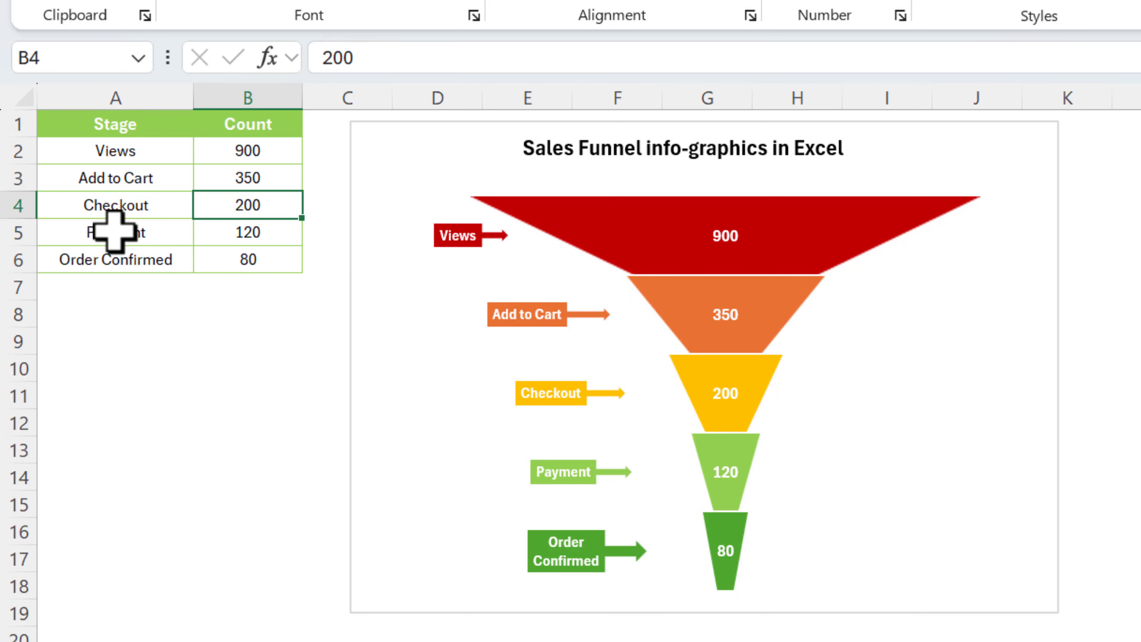
left_click(268, 156)
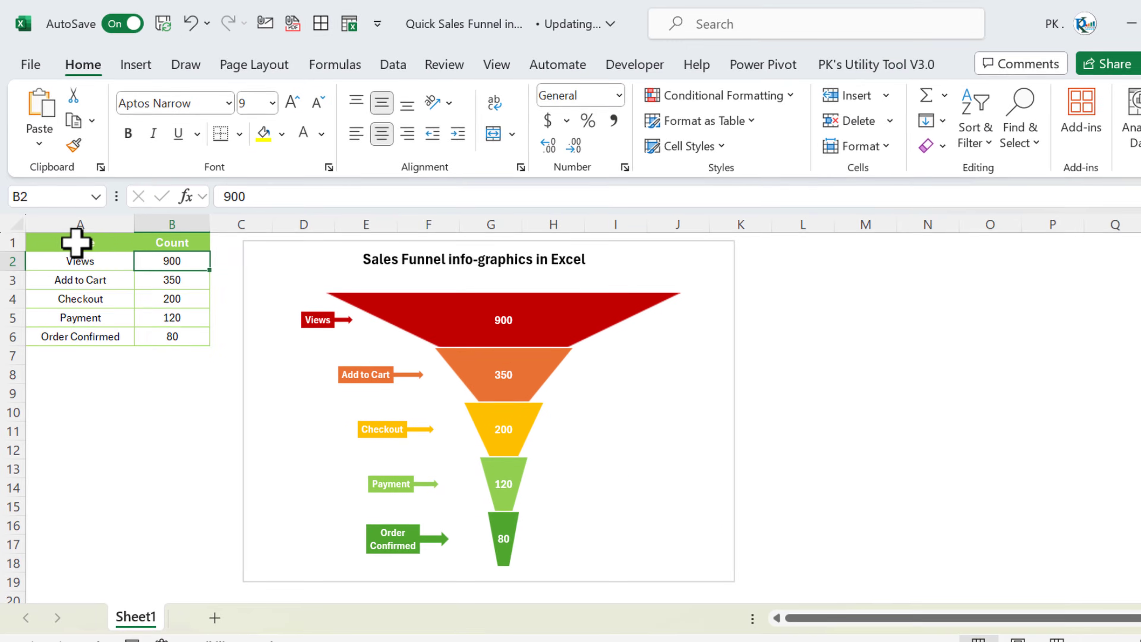
Copy the Stage and Count table A1:B6 onto a new blank Sheet5
left_click_drag(76, 243, 160, 329)
key("ctrl+c")
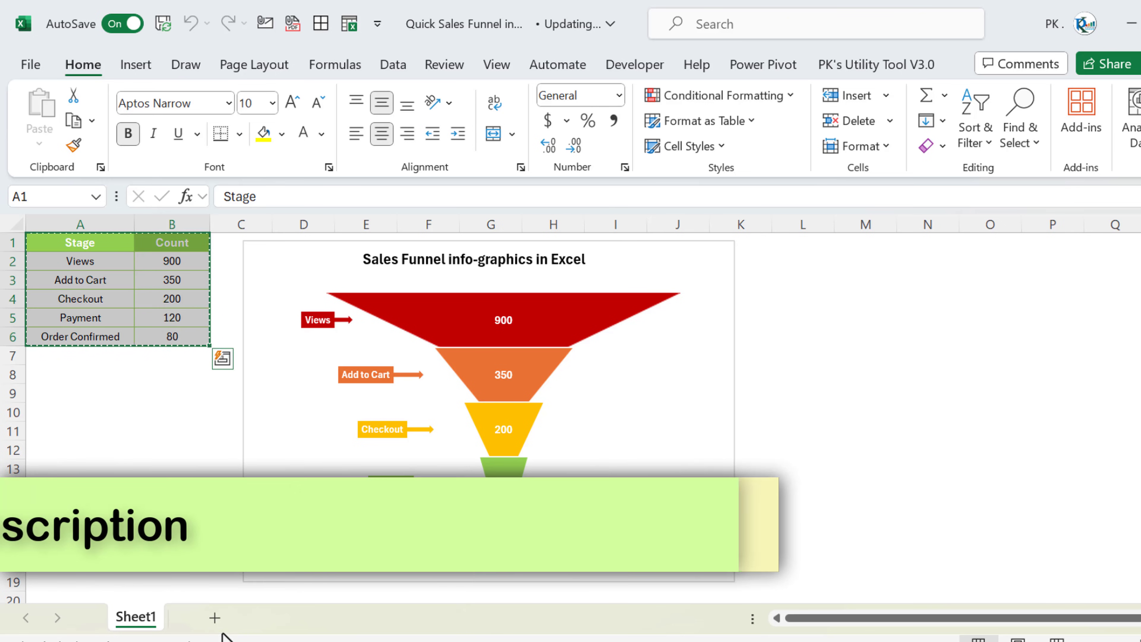
left_click(214, 618)
key("ctrl+v")
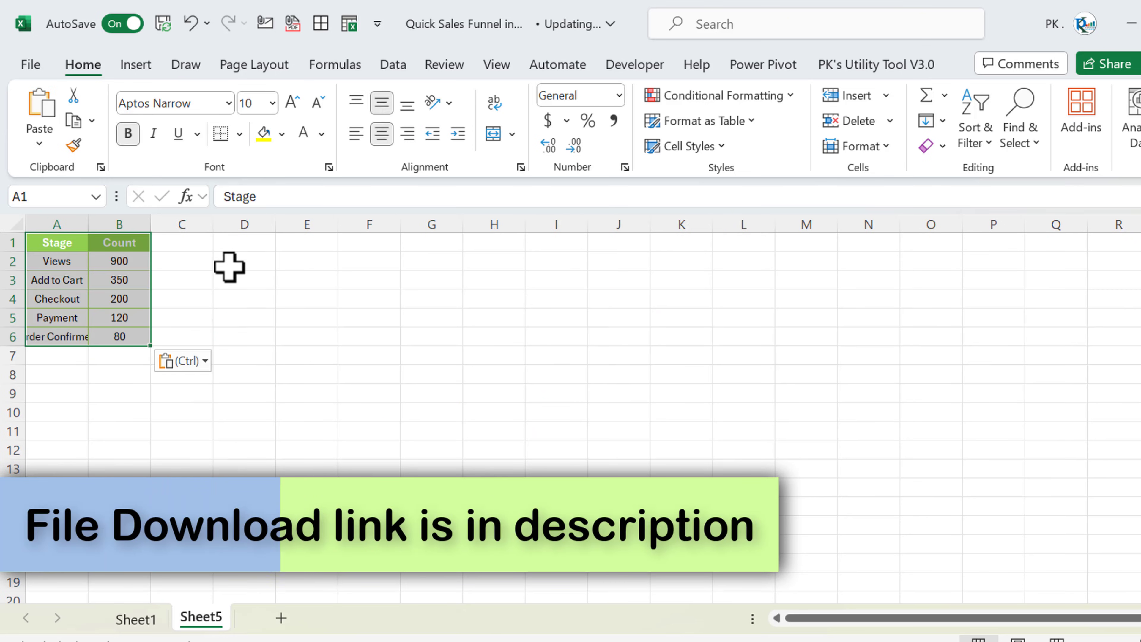
left_click(229, 267)
Hide the sheet gridlines and autofit column A to fit Order Confirmed
left_click(121, 224)
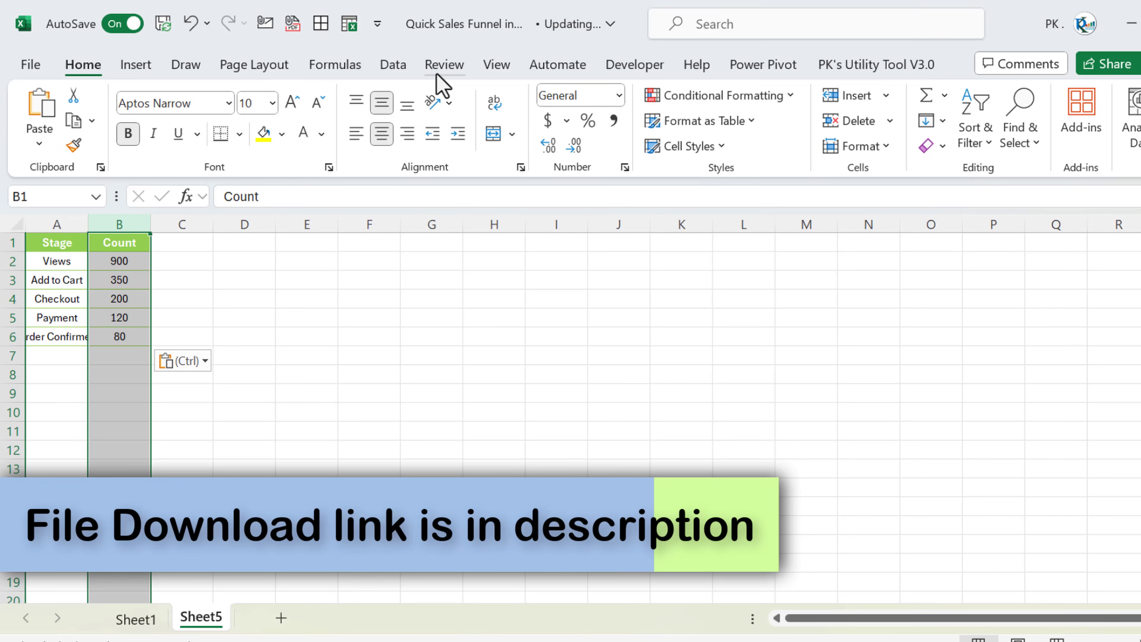
left_click(491, 68)
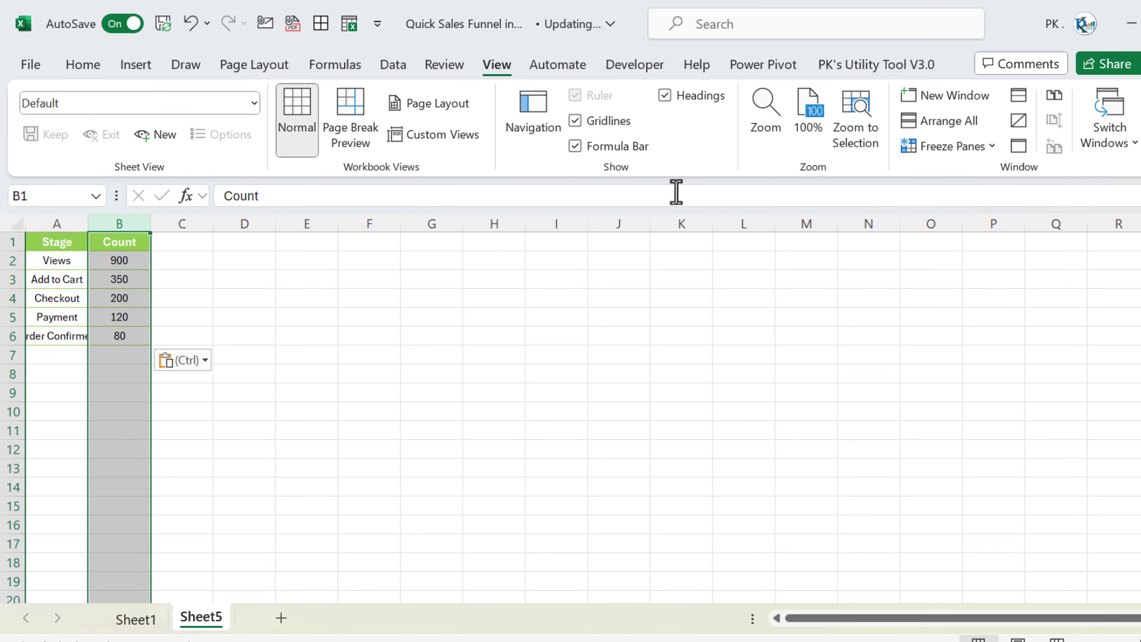
left_click(601, 124)
double_click(88, 224)
left_click(224, 243)
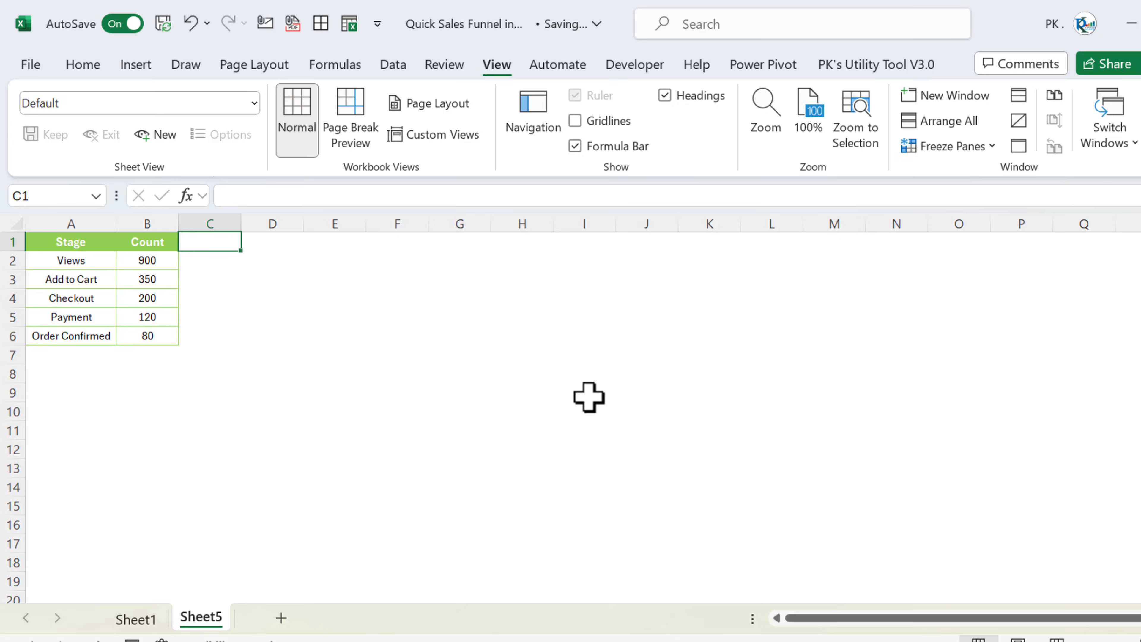
Add the column headings Left in C1 and Right in D1
type("Left")
key("Tab")
type("R")
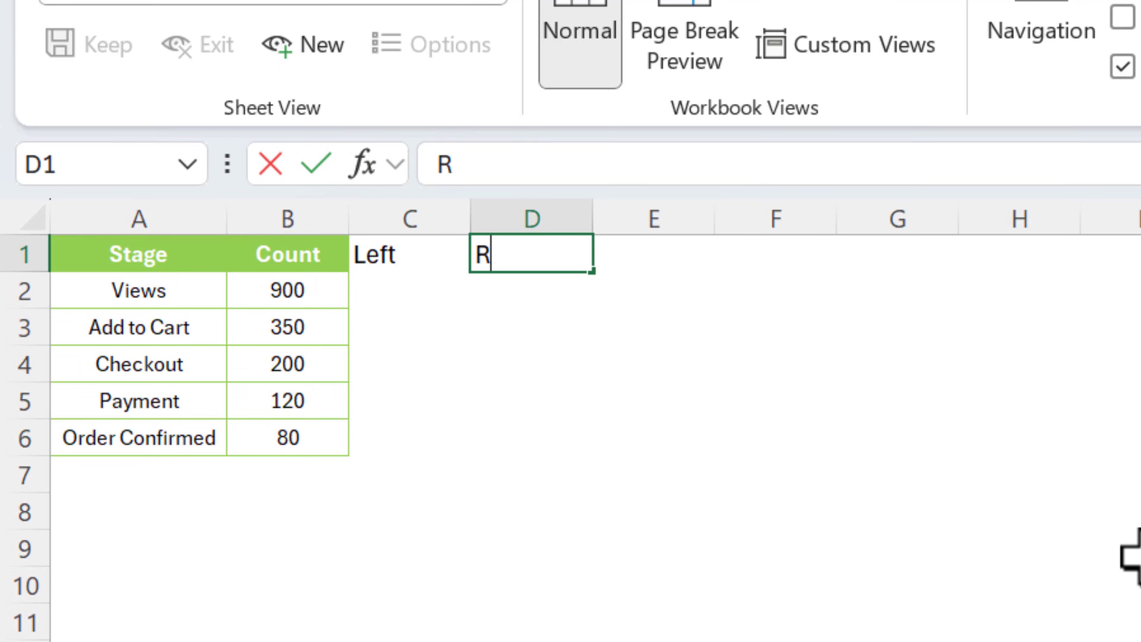
type("ight")
key("Return")
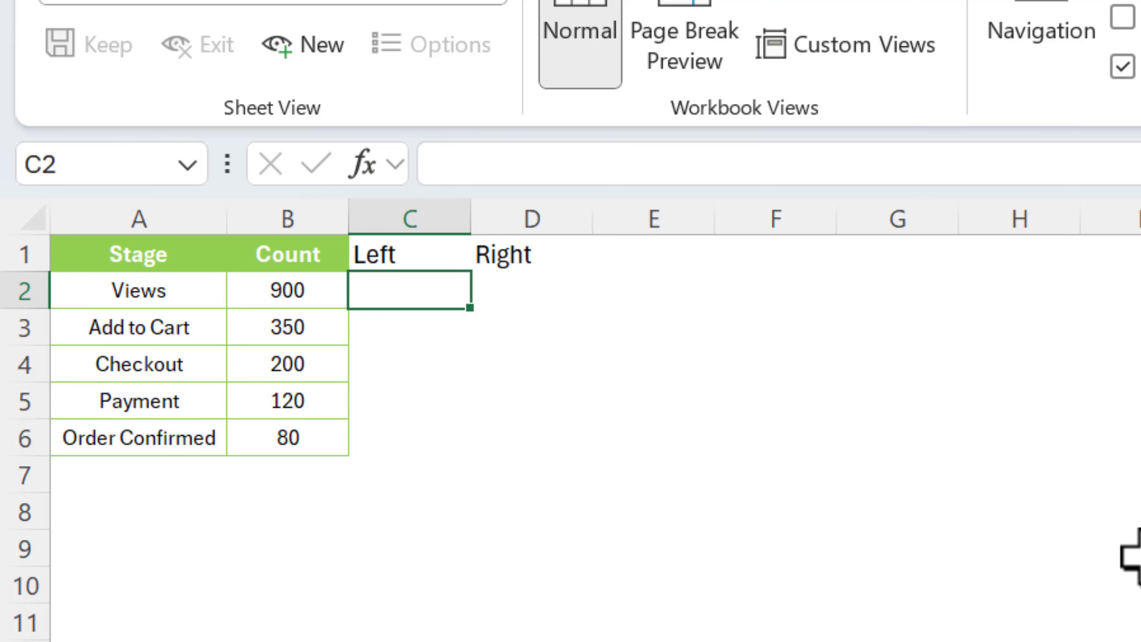
Enter the Left offset formula =($B$2-B2)/2 in C2
type("=")
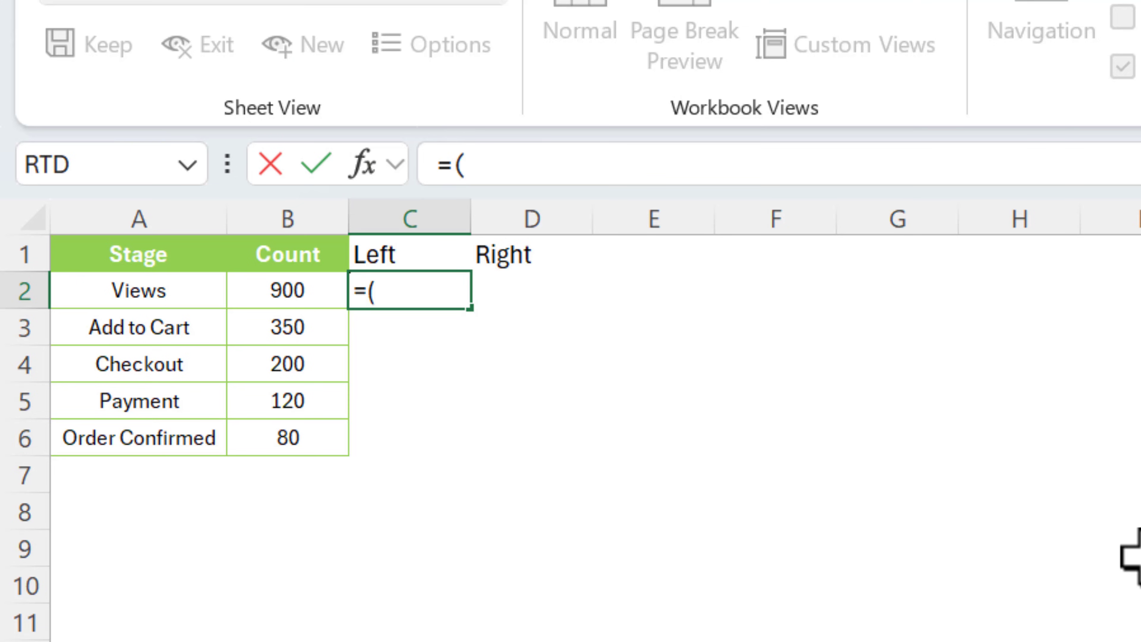
type("(")
key("Left")
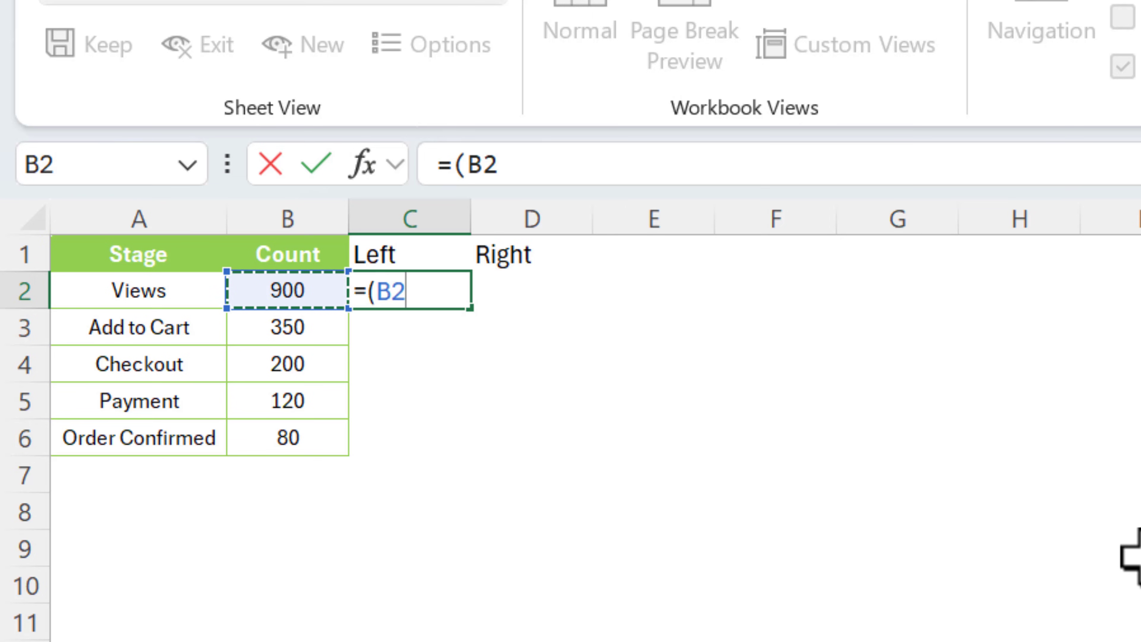
key("F4")
type("-")
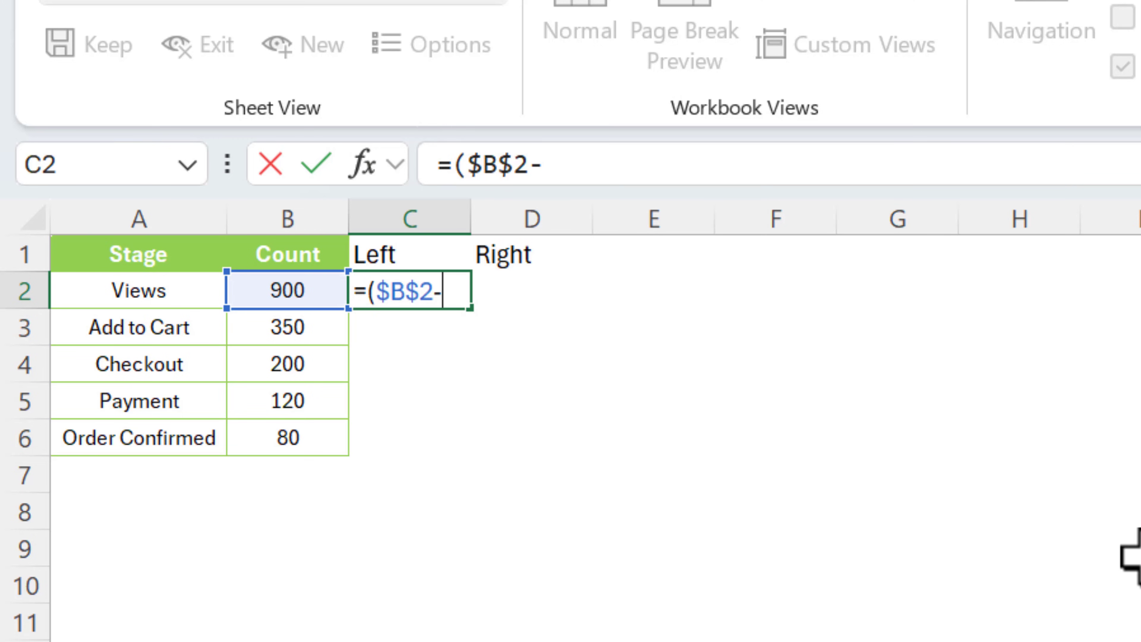
key("Left")
type(")")
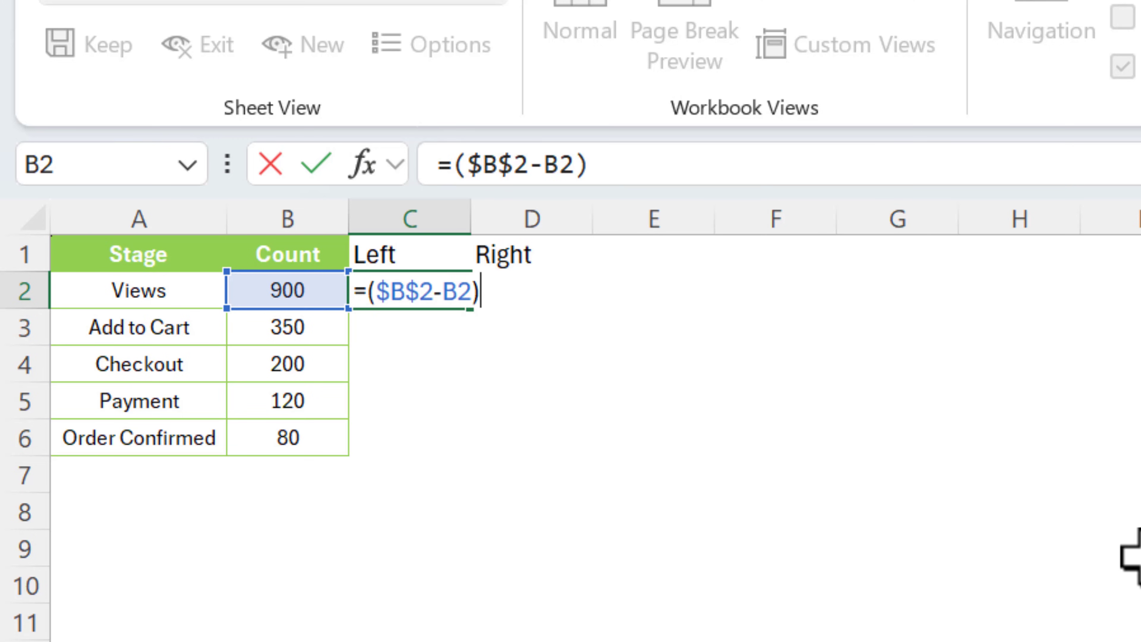
type("/2")
key("Return")
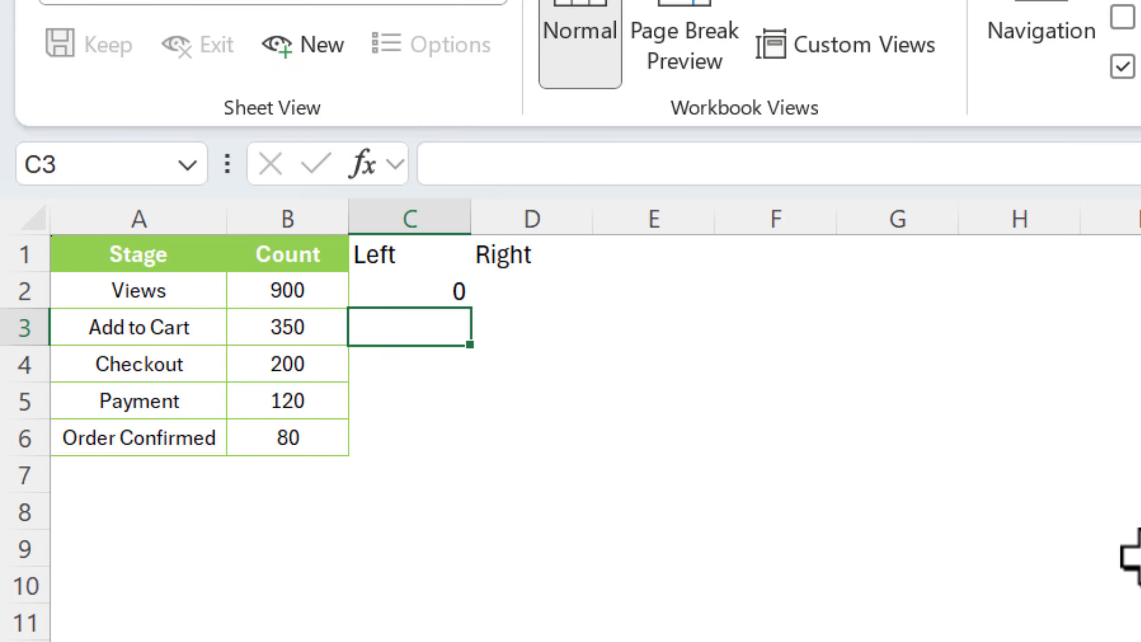
Set D2 to =C2 and fill both formulas down C2:D6 with Ctrl+D
key("Up")
key("Right")
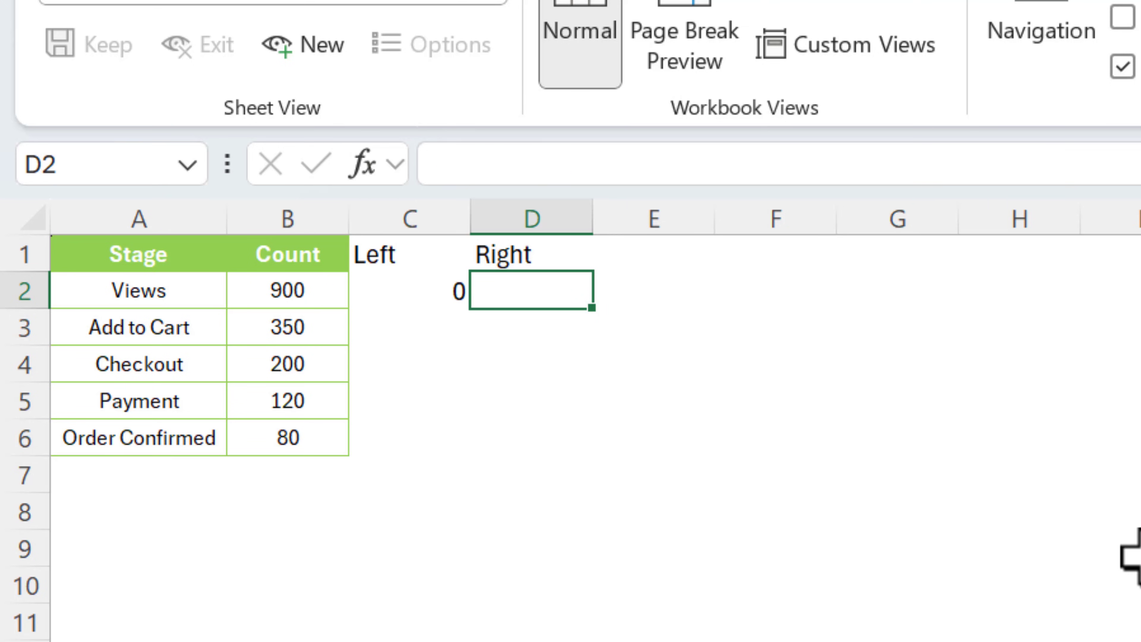
type("=")
key("Left")
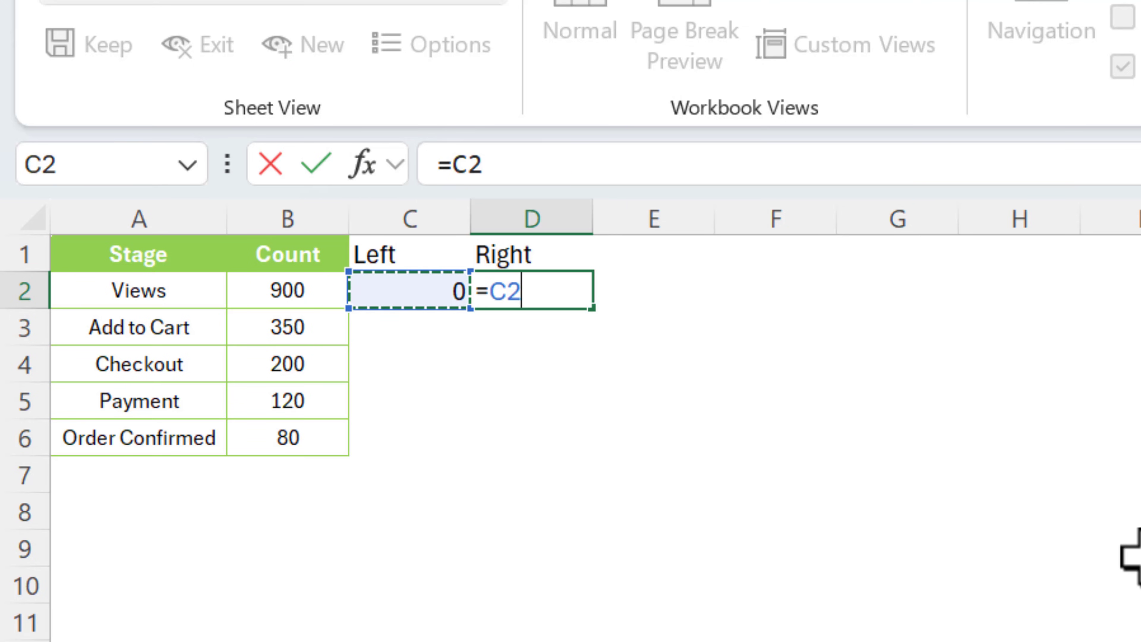
key("Return")
key("Left")
key("Up")
key("shift+Right")
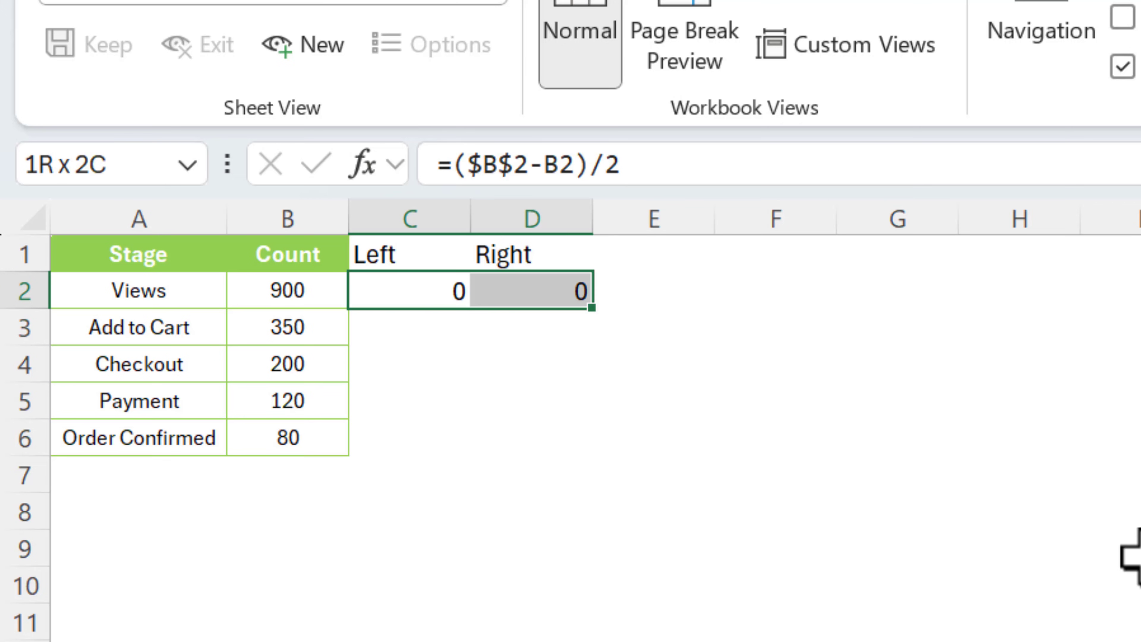
key("shift+Down")
key("shift+Down")
key("shift+Down")
key("shift+Down")
key("ctrl+d")
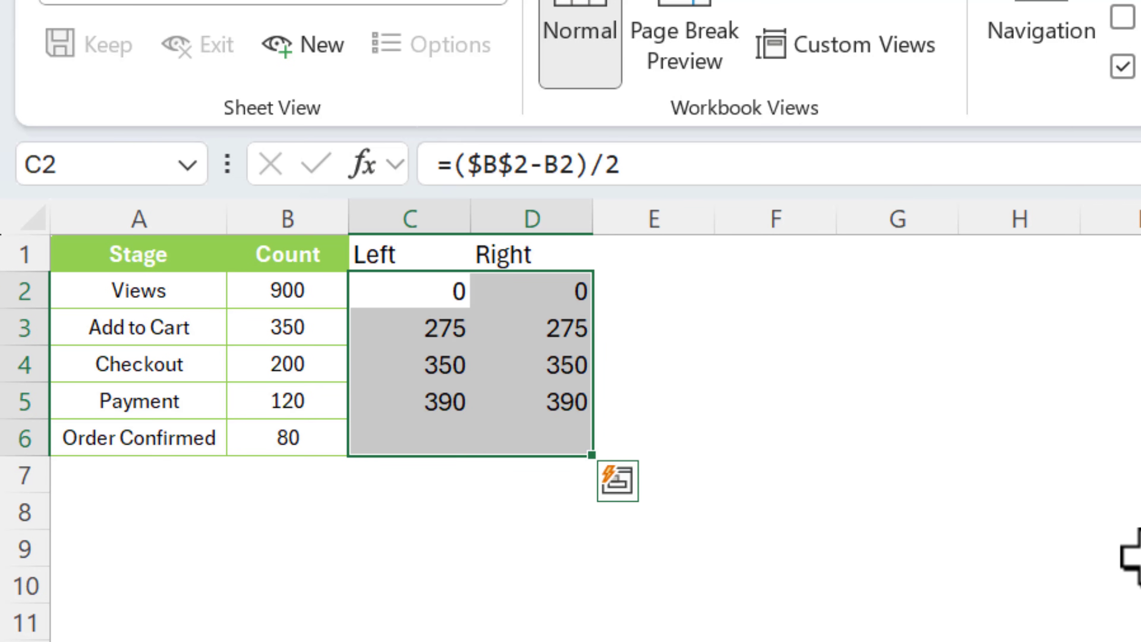
Insert a stacked bar chart of the whole A1:D6 table
left_click(776, 332)
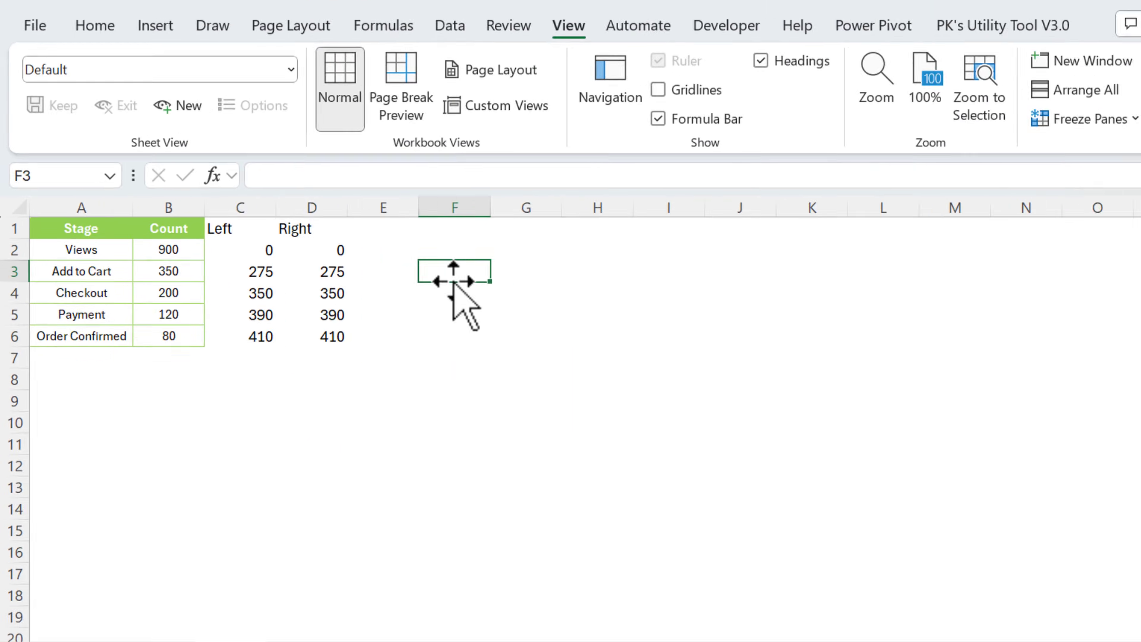
left_click(166, 257)
key("ctrl+a")
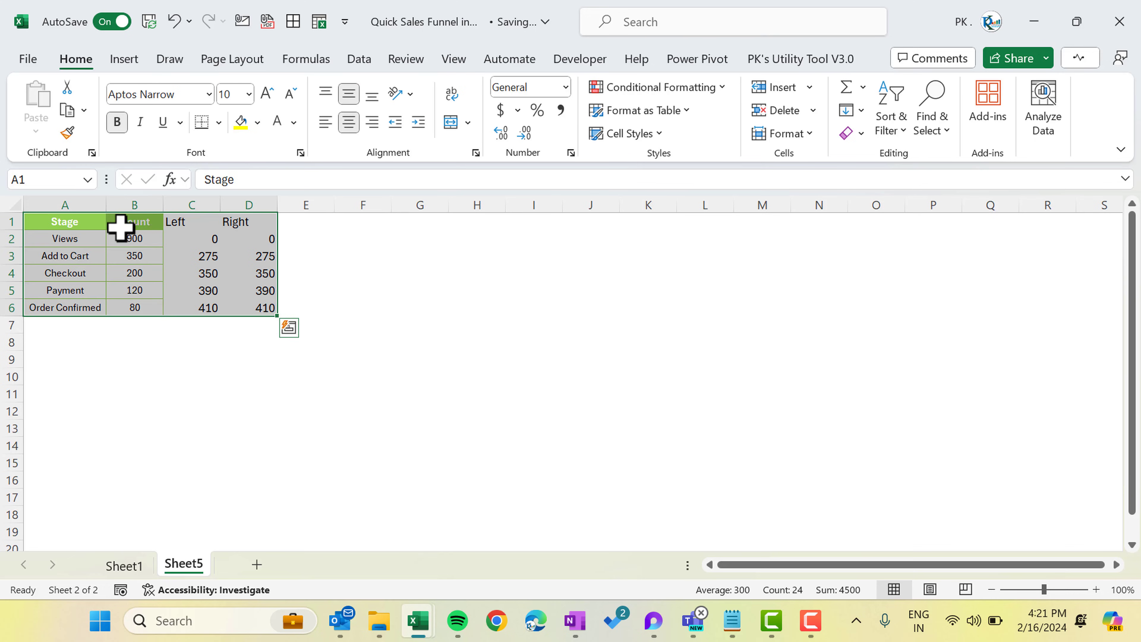
left_click(131, 63)
left_click(369, 89)
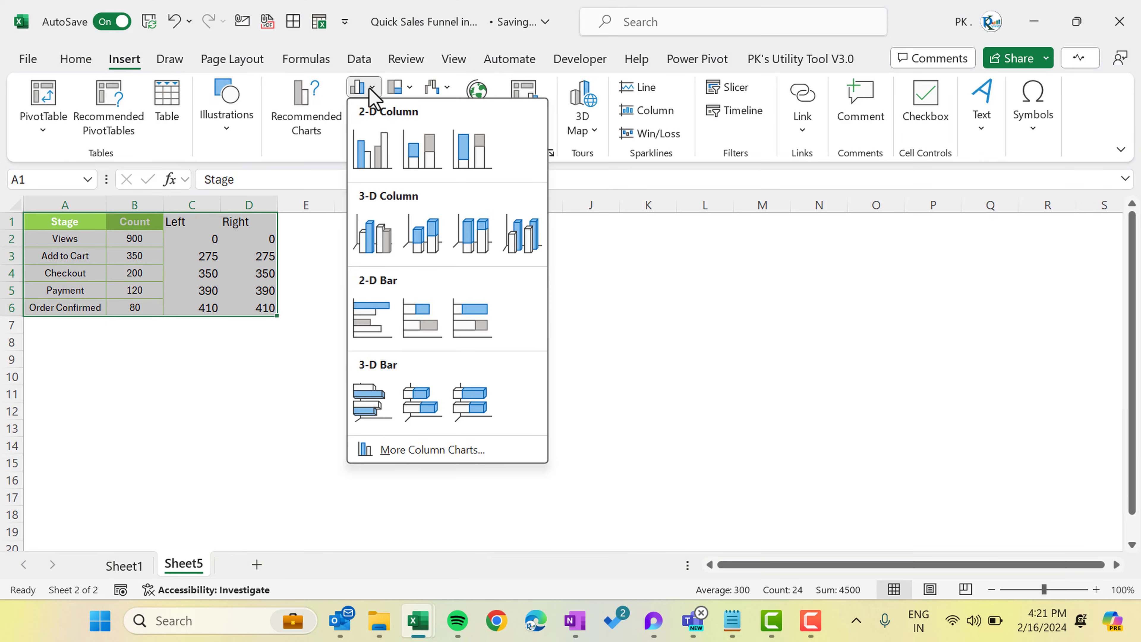
left_click(422, 332)
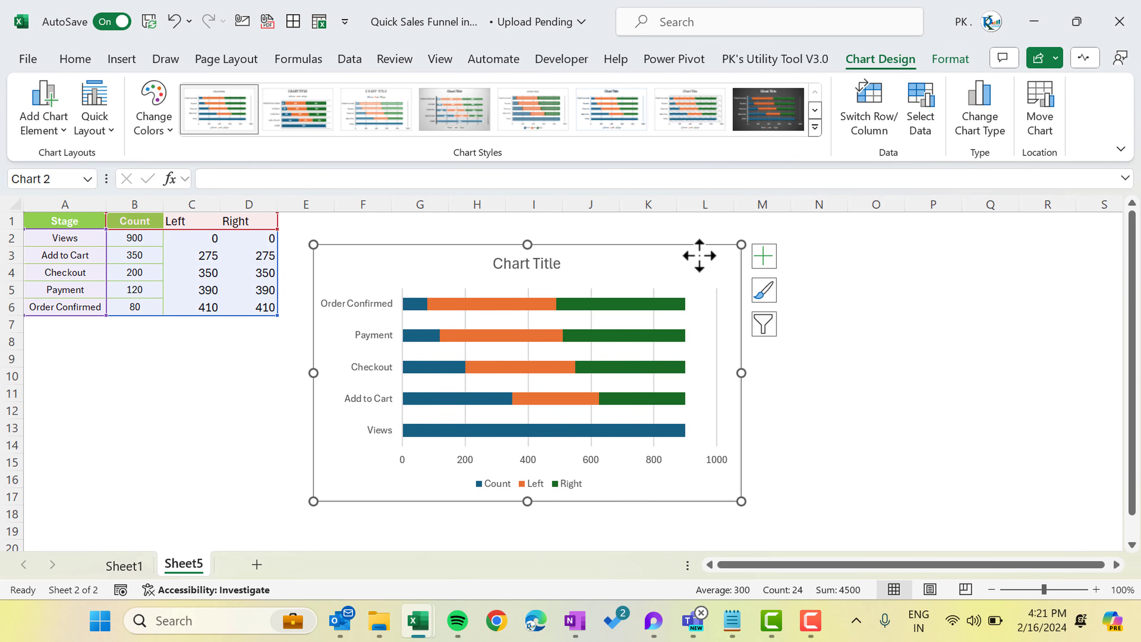
Remove the chart legend and delete the horizontal value axis
left_click(772, 259)
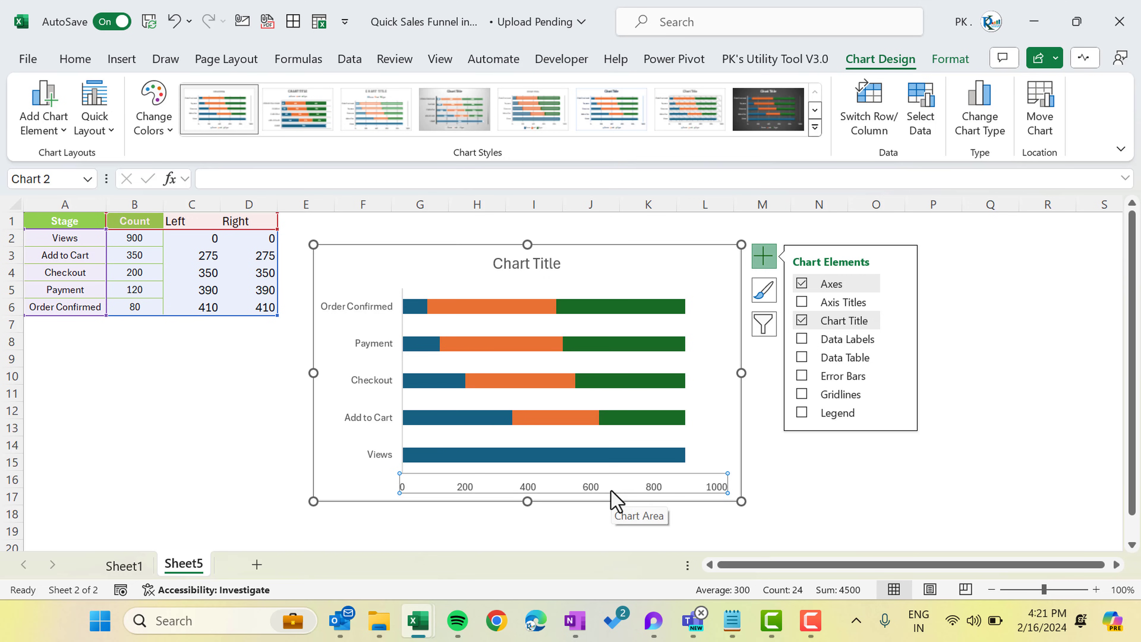
key("Delete")
left_click(389, 349)
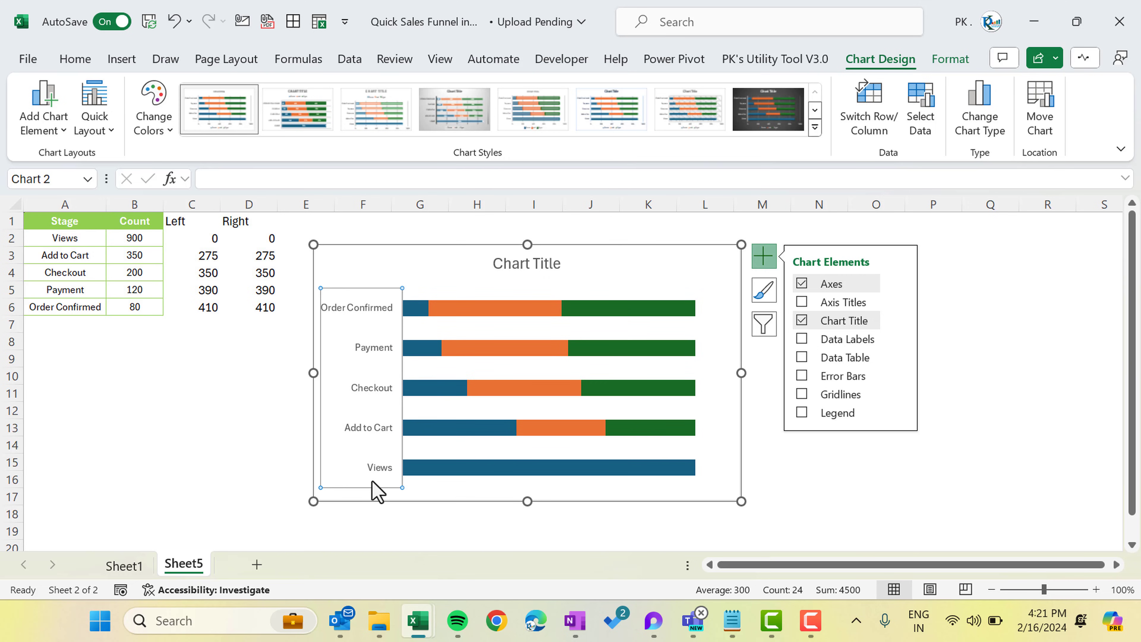
Reverse the stage axis order so Views appears at the top
right_click(357, 310)
left_click(439, 567)
left_click_drag(1124, 382, 1124, 423)
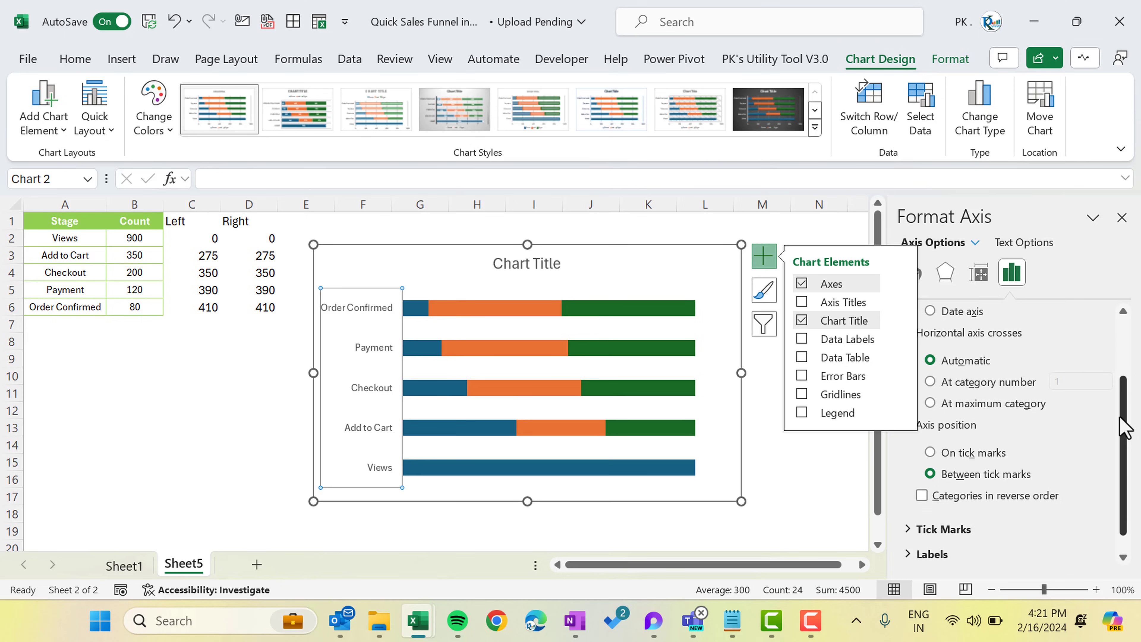
left_click(1032, 495)
left_click(1113, 215)
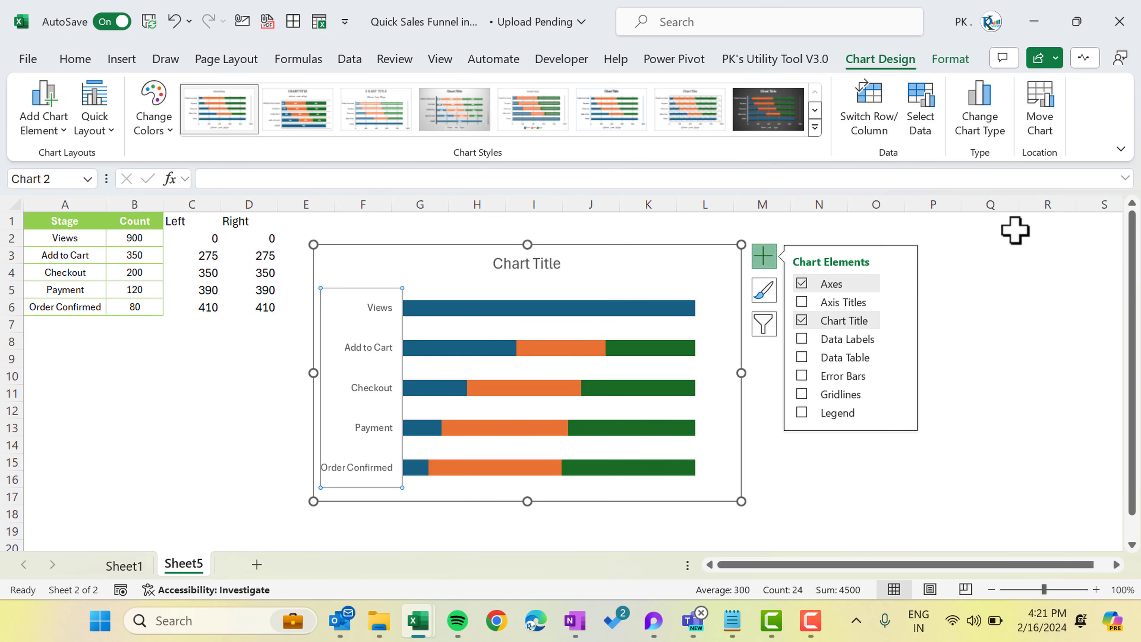
left_click(267, 361)
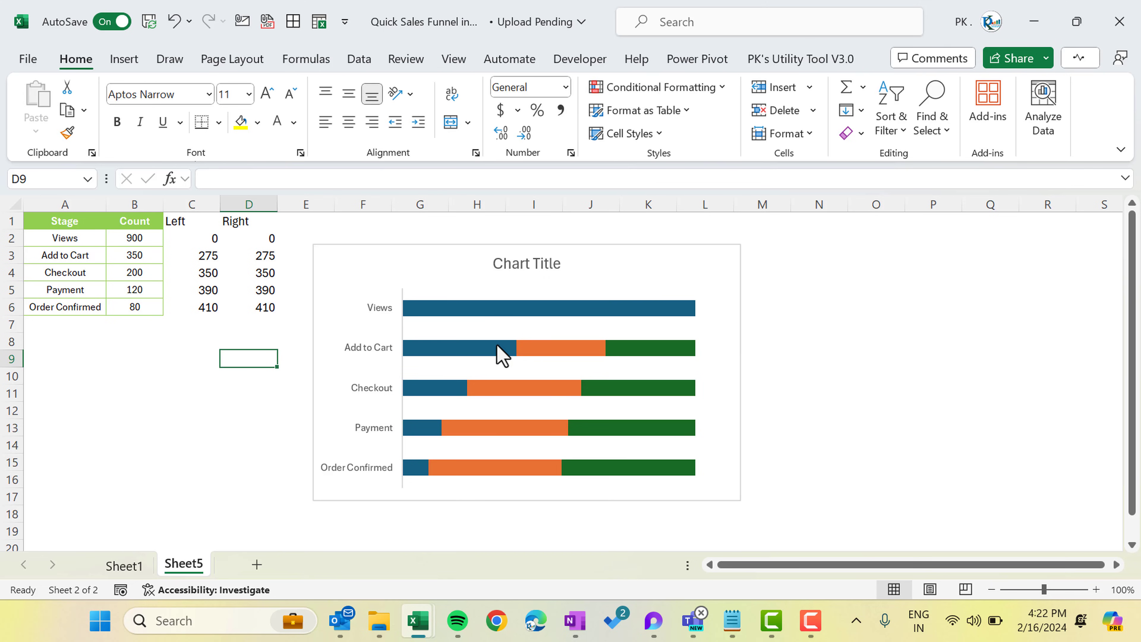
In Select Data, move the Left series above Count
right_click(487, 310)
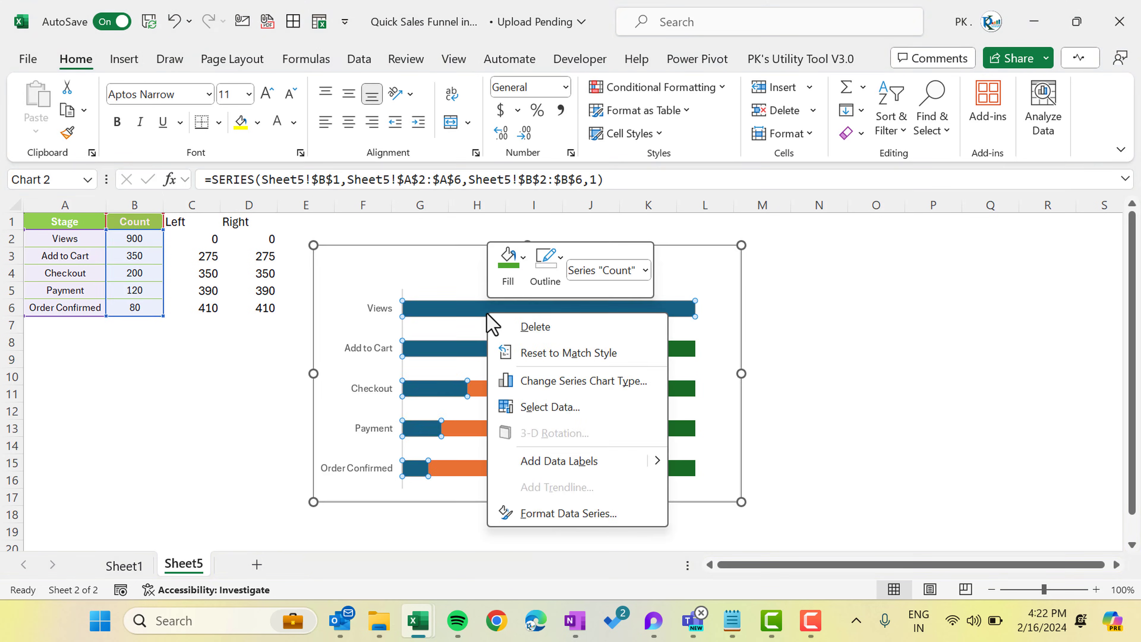
left_click(574, 409)
left_click(70, 427)
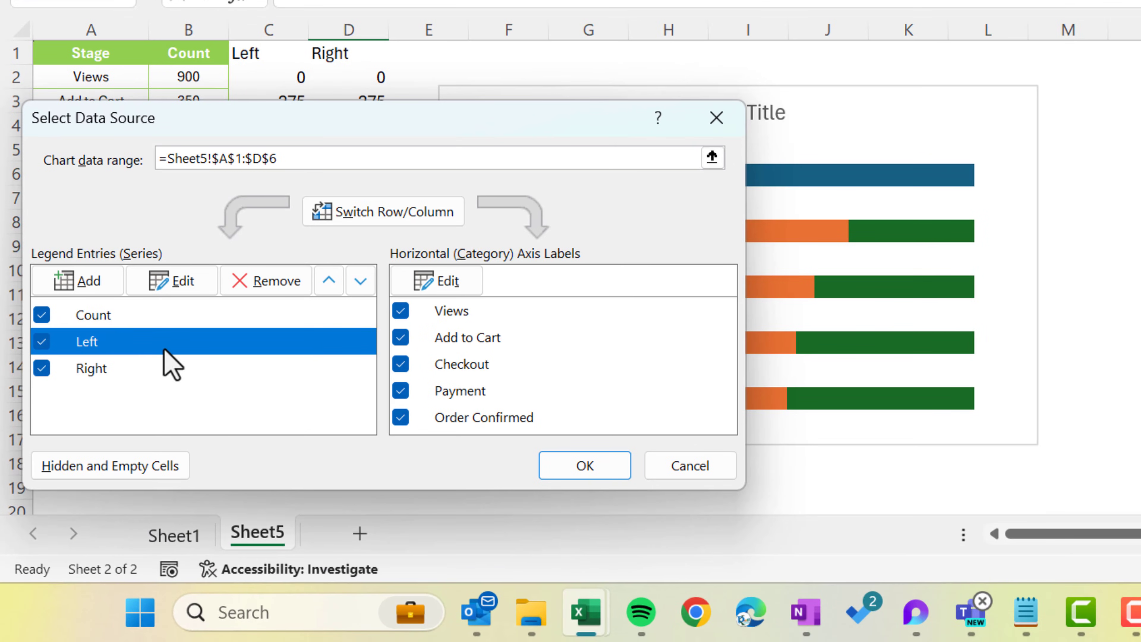
left_click(329, 282)
left_click(593, 471)
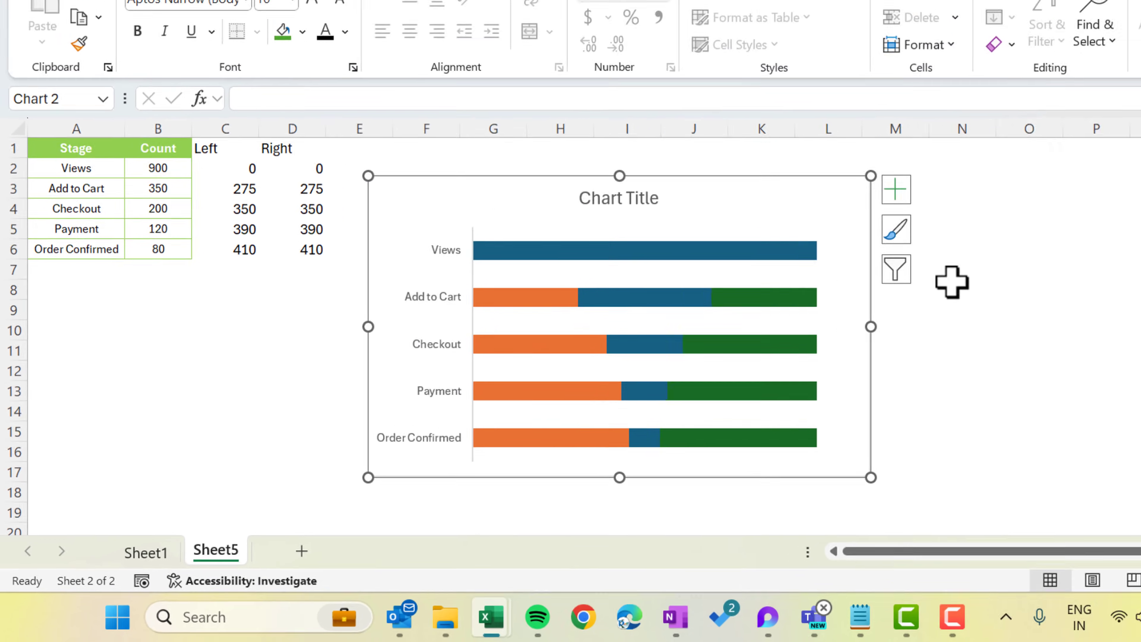
left_click(951, 281)
Set the Count series gap width to 2% so the bars touch
right_click(697, 297)
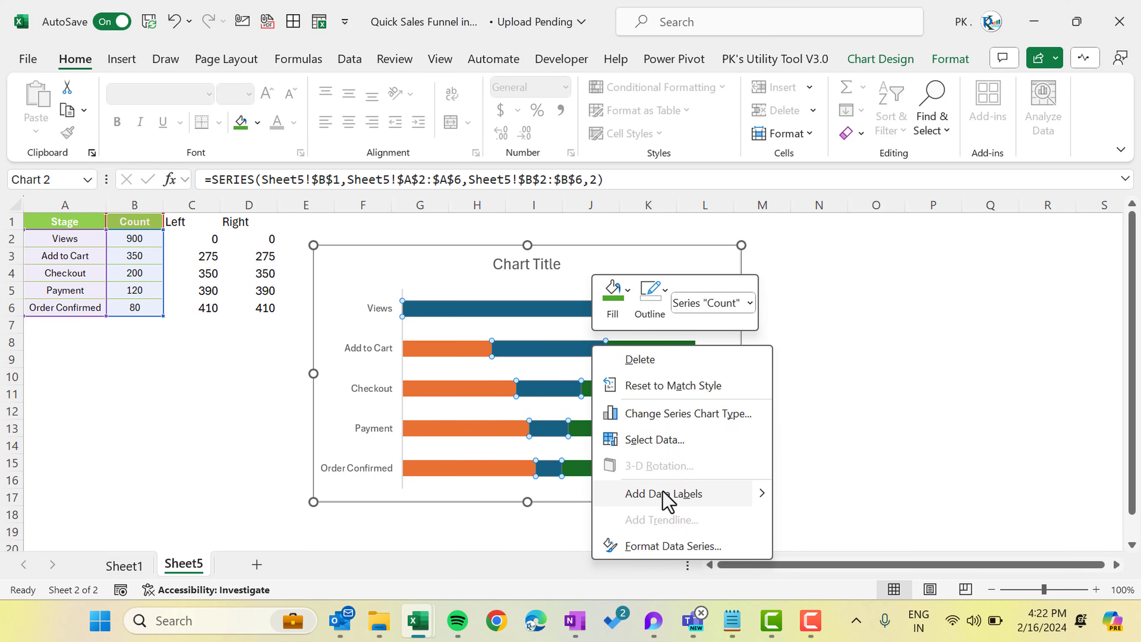
left_click(673, 545)
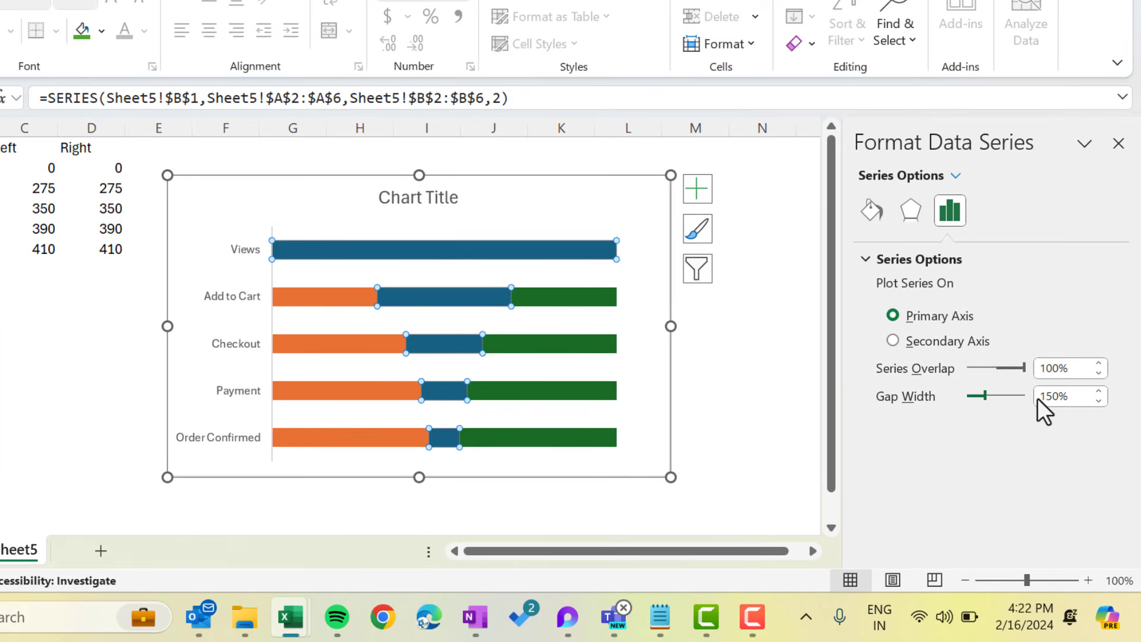
left_click(1060, 396)
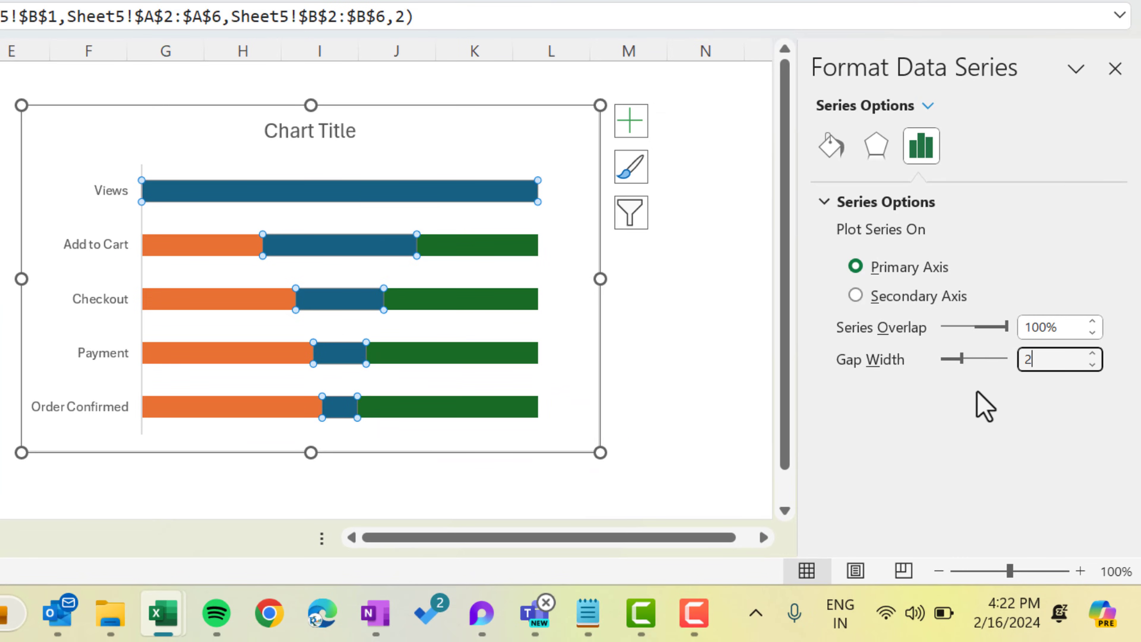
key("Return")
left_click(1114, 68)
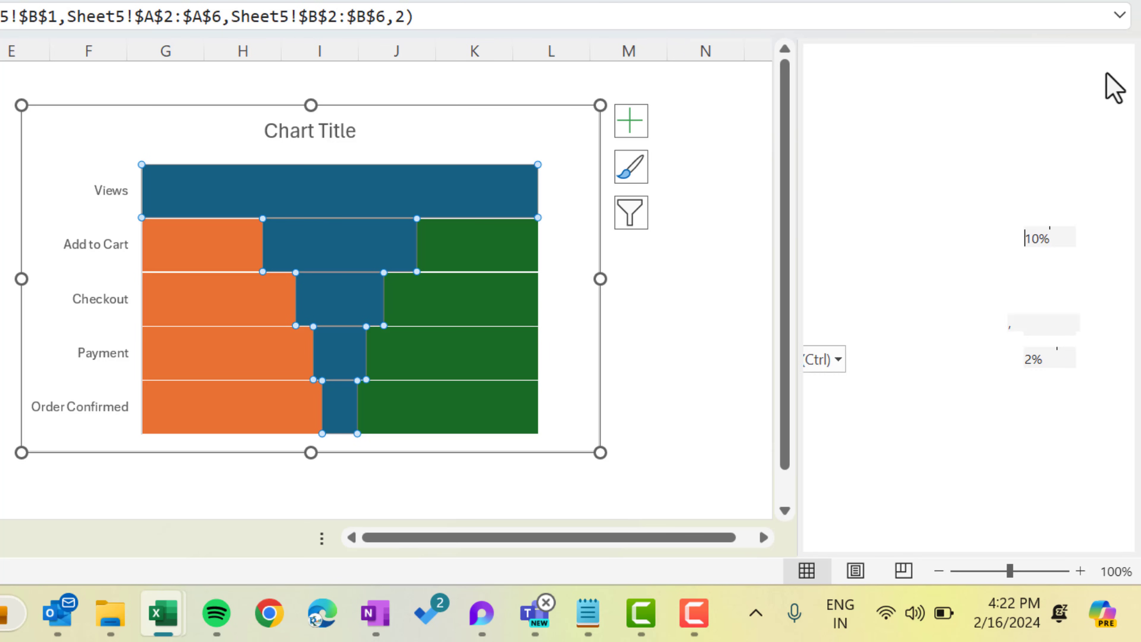
left_click(705, 190)
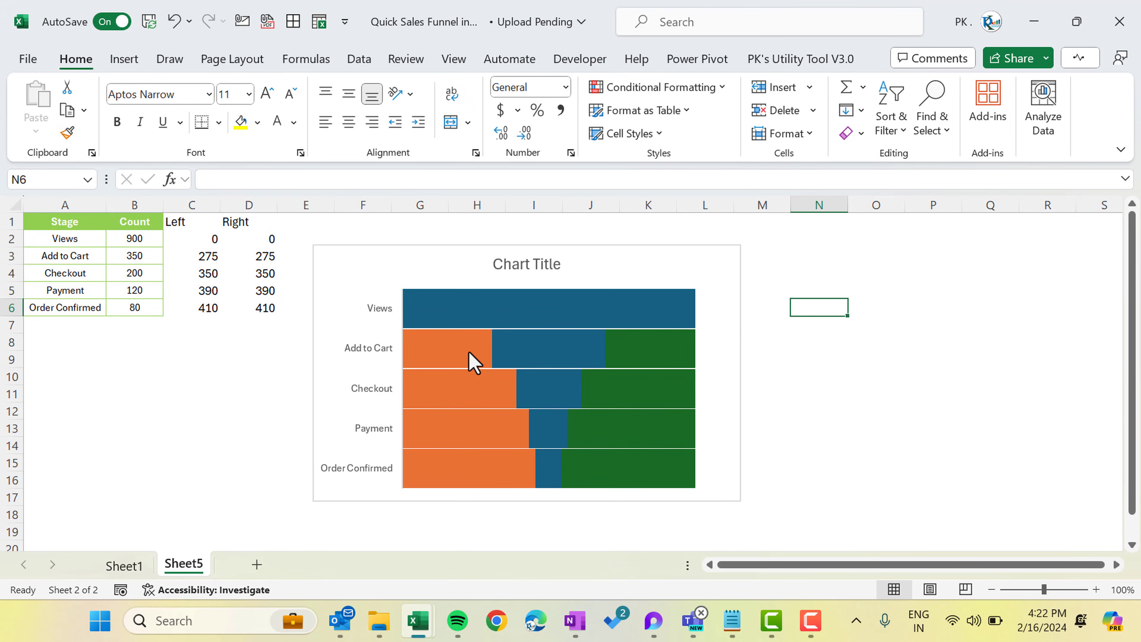
Select the orange Left bars and bring up their shape fill colours
left_click(447, 362)
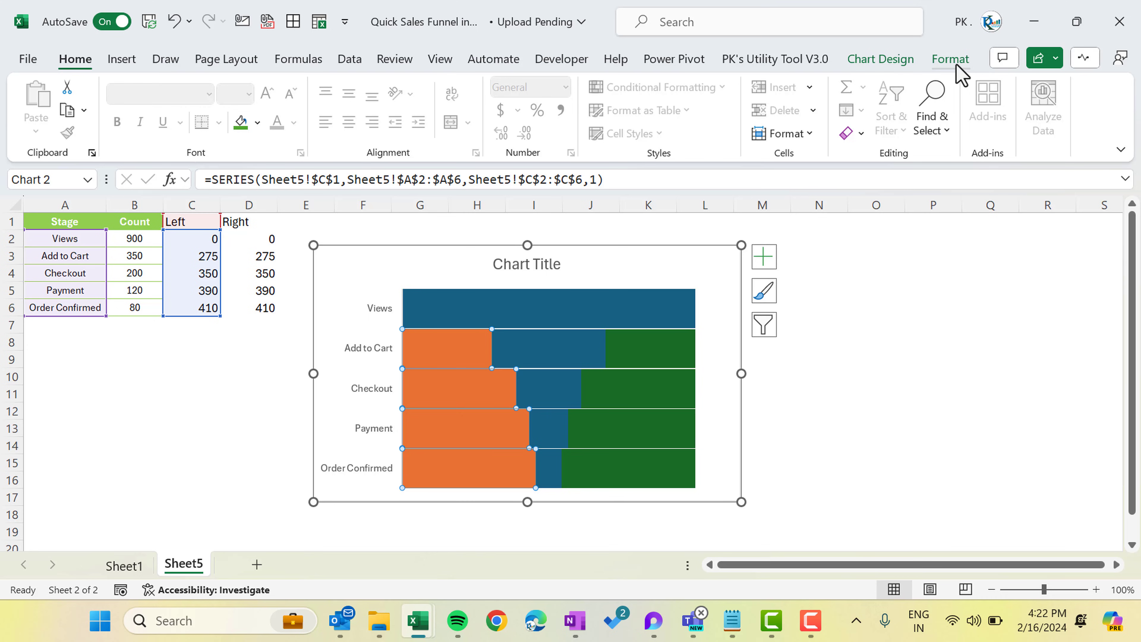
left_click(951, 60)
left_click(498, 87)
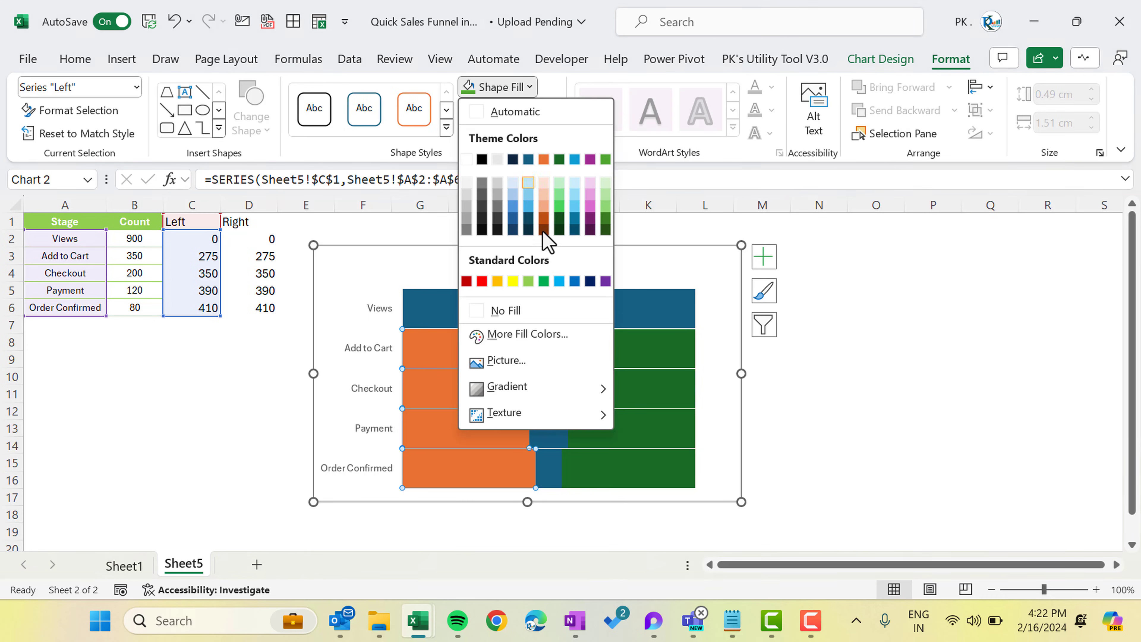
Give the Left and Right series No Fill so only the blue Count bars show
left_click(546, 313)
left_click(639, 360)
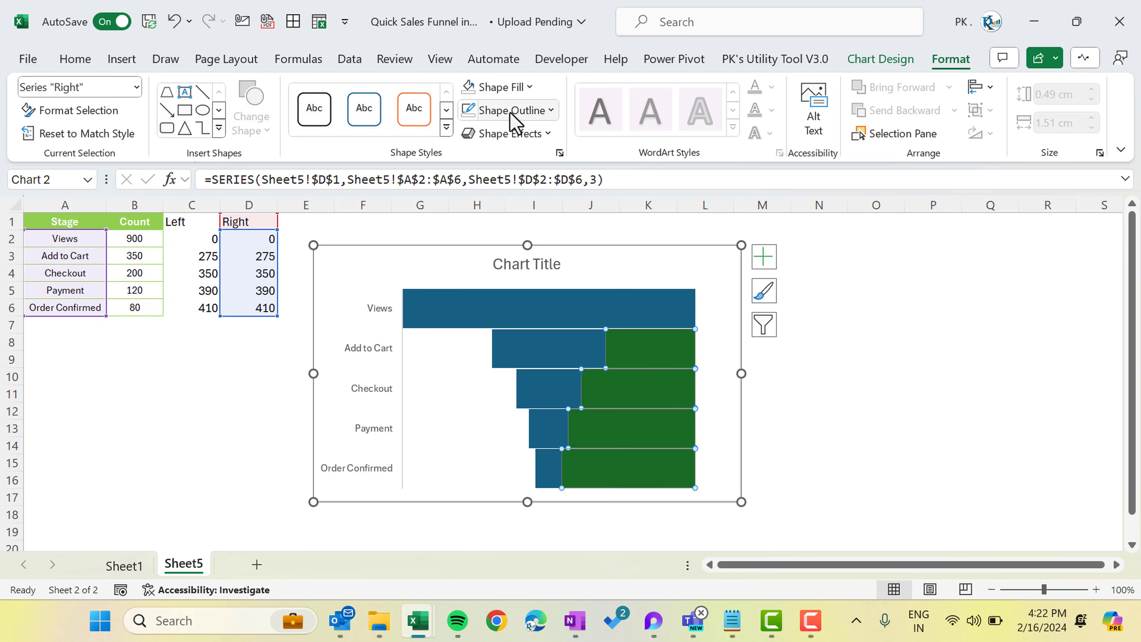
left_click(494, 87)
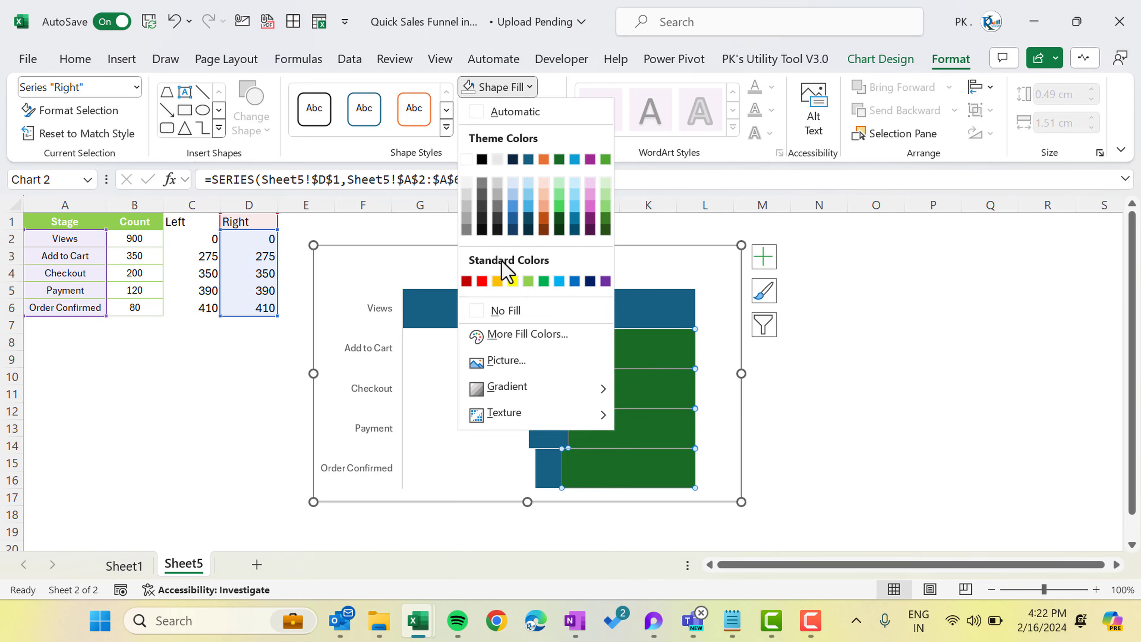
left_click(525, 315)
left_click(865, 360)
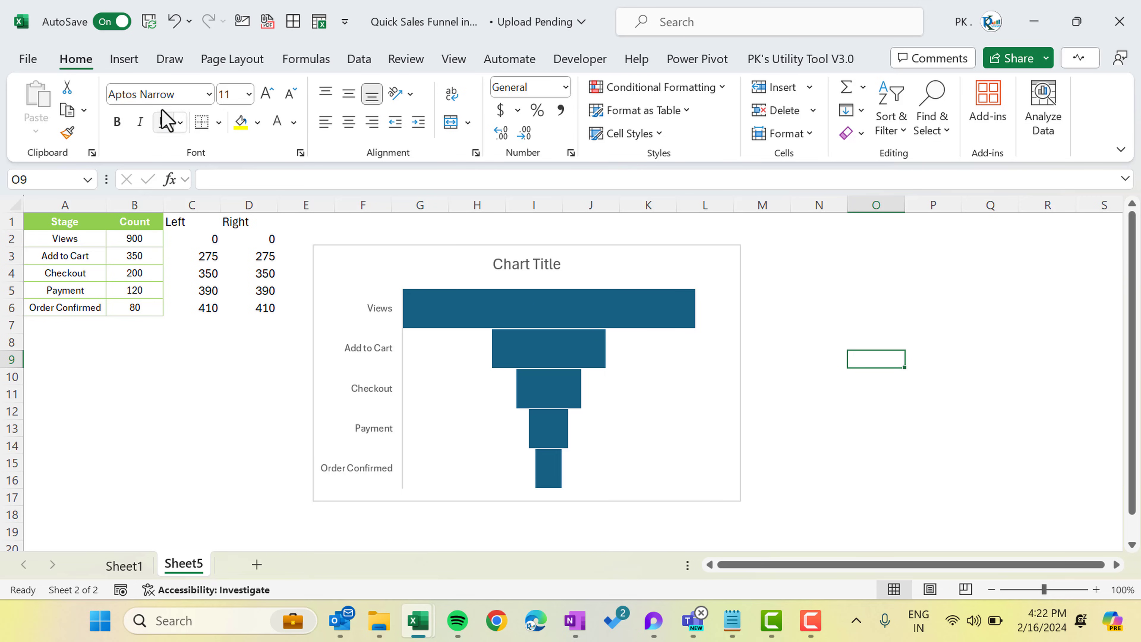
Draw a trapezoid 1.98 cm tall to the right of the chart
left_click(123, 59)
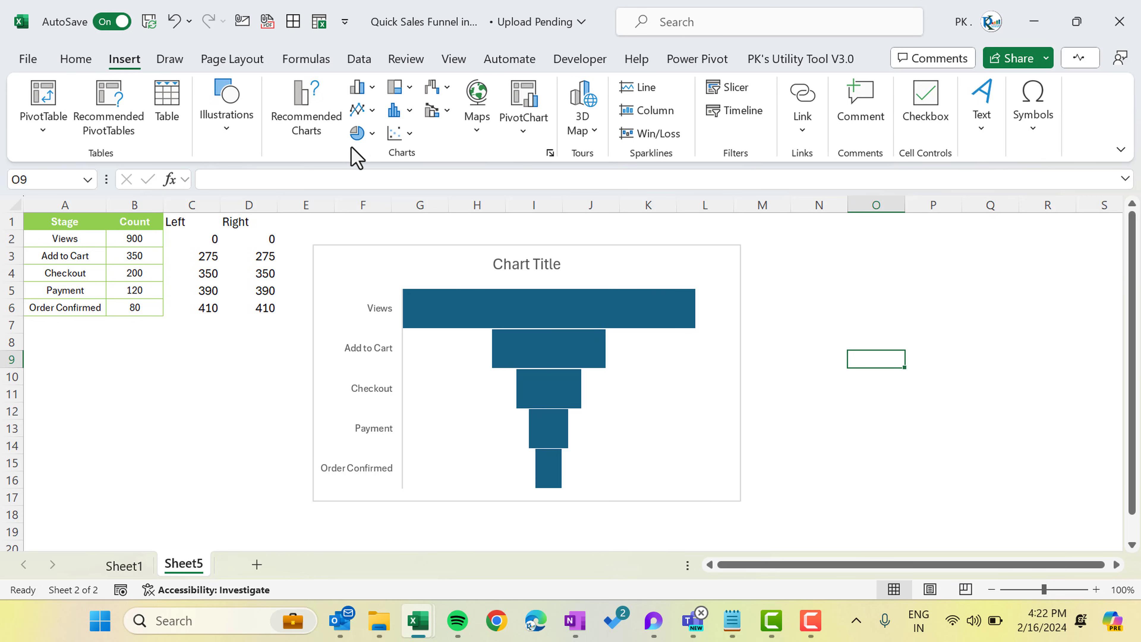
left_click(228, 131)
left_click(260, 205)
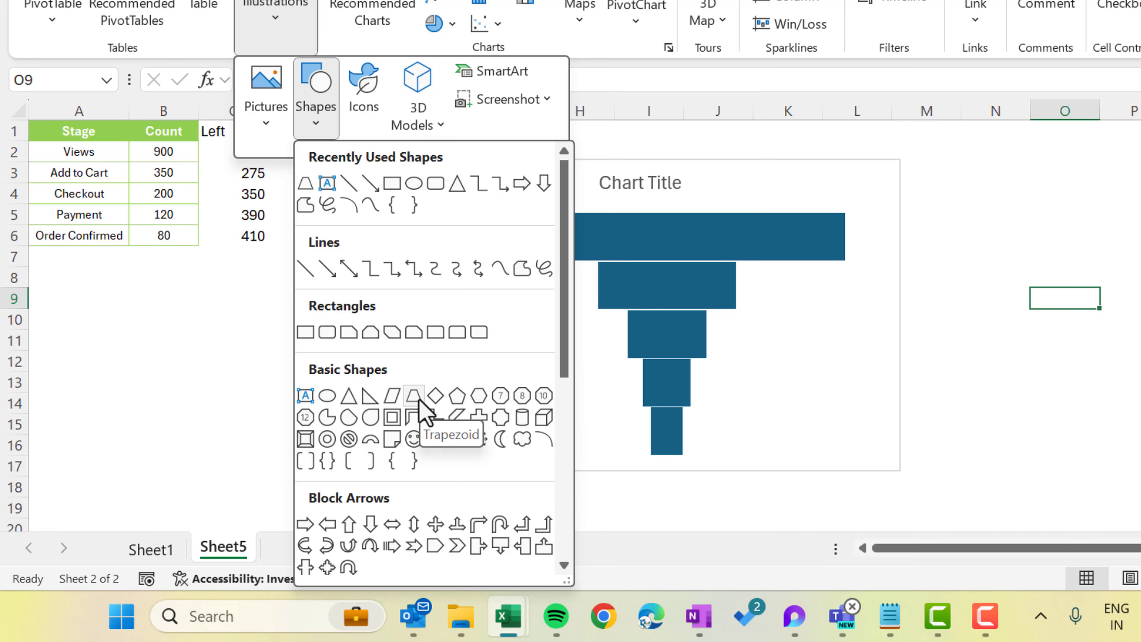
left_click(418, 396)
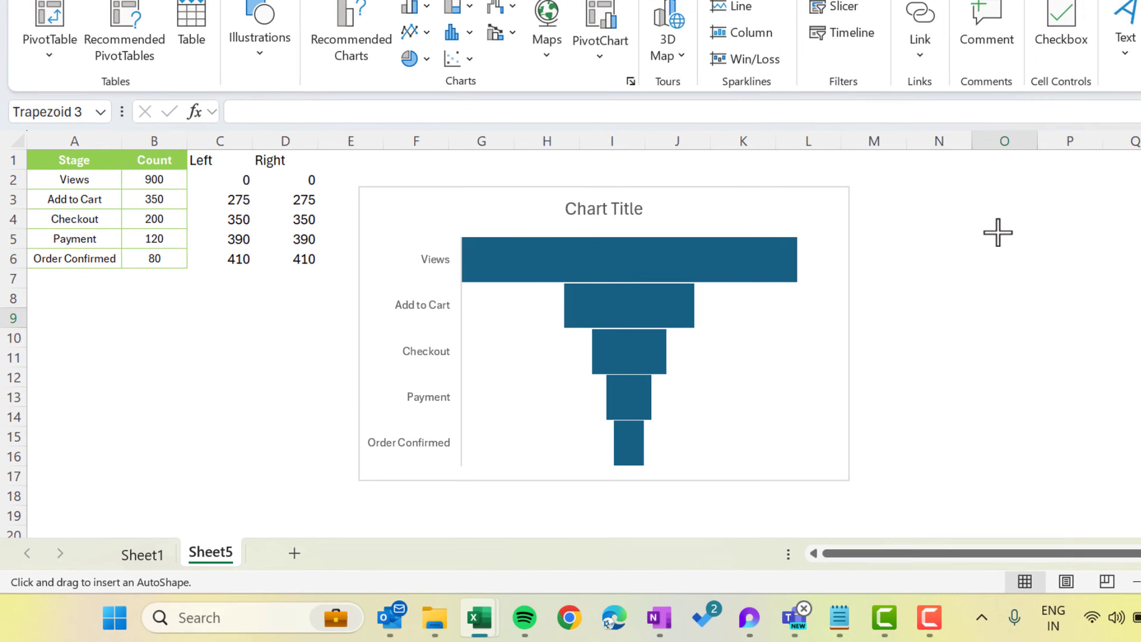
left_click_drag(1058, 208, 1140, 346)
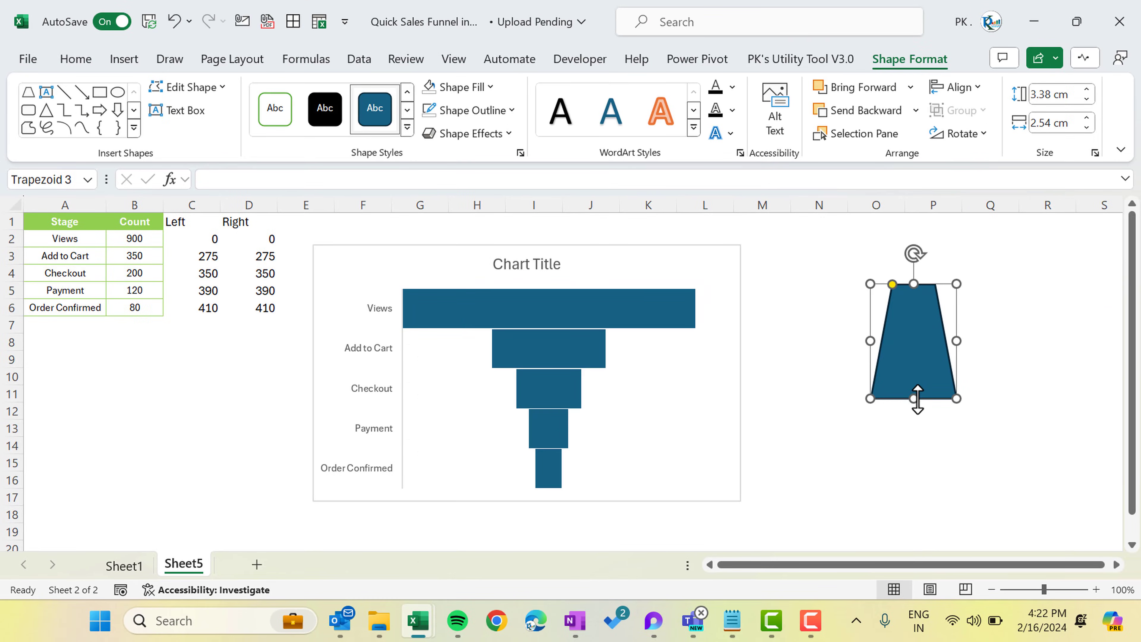
left_click_drag(914, 398, 914, 350)
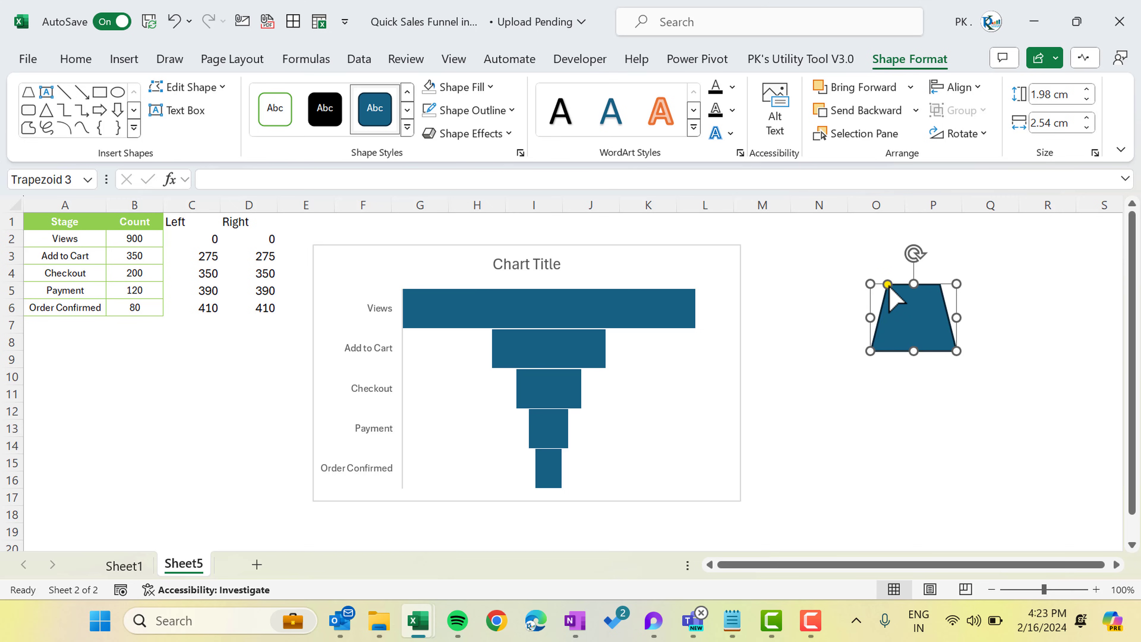
left_click_drag(890, 291, 848, 302)
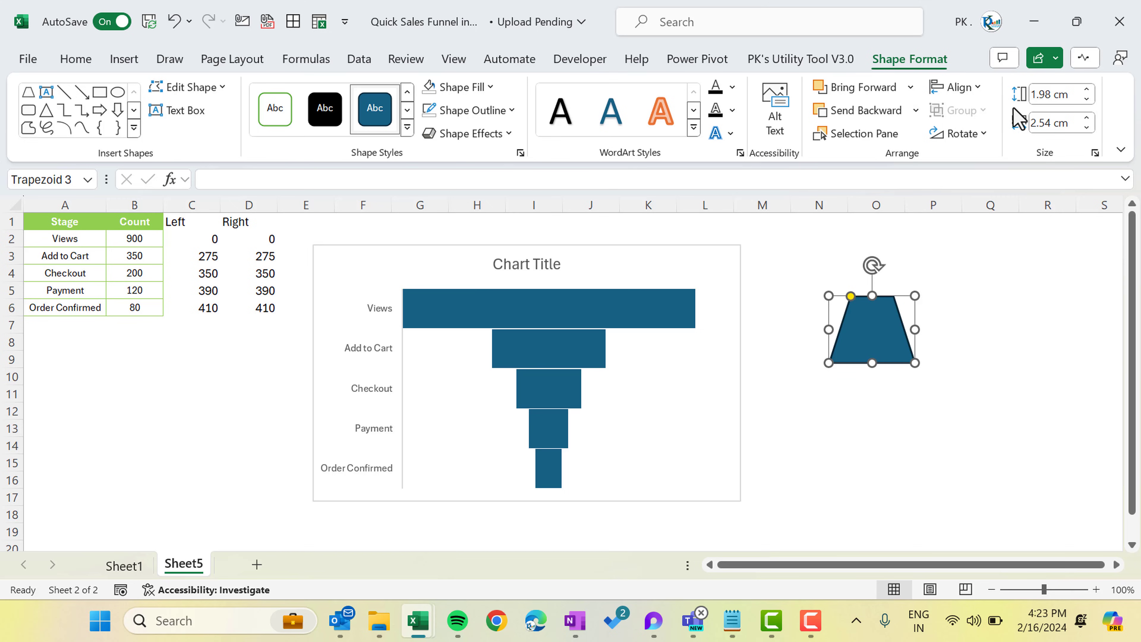
Flip the trapezoid vertically, fill it dark red and remove its outline
left_click(981, 135)
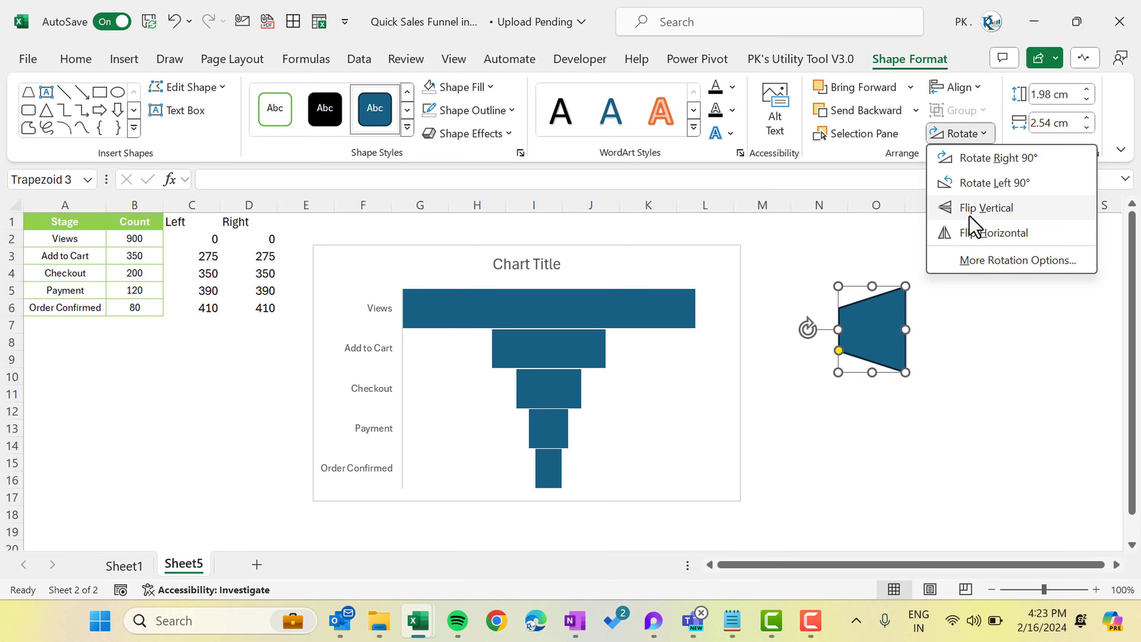
left_click(993, 211)
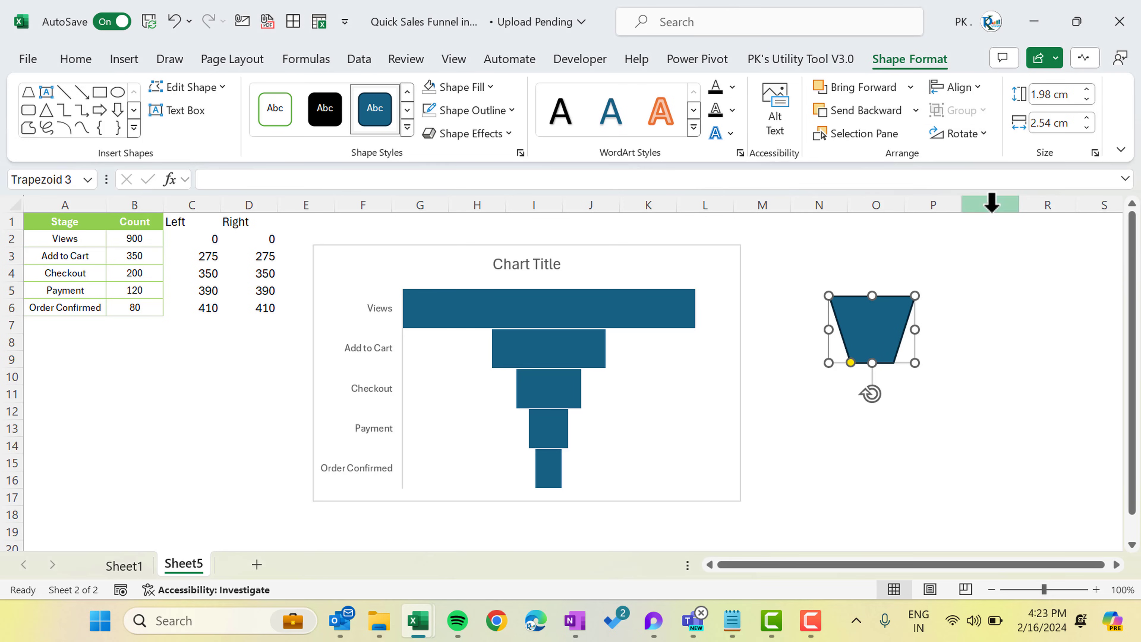
left_click(454, 90)
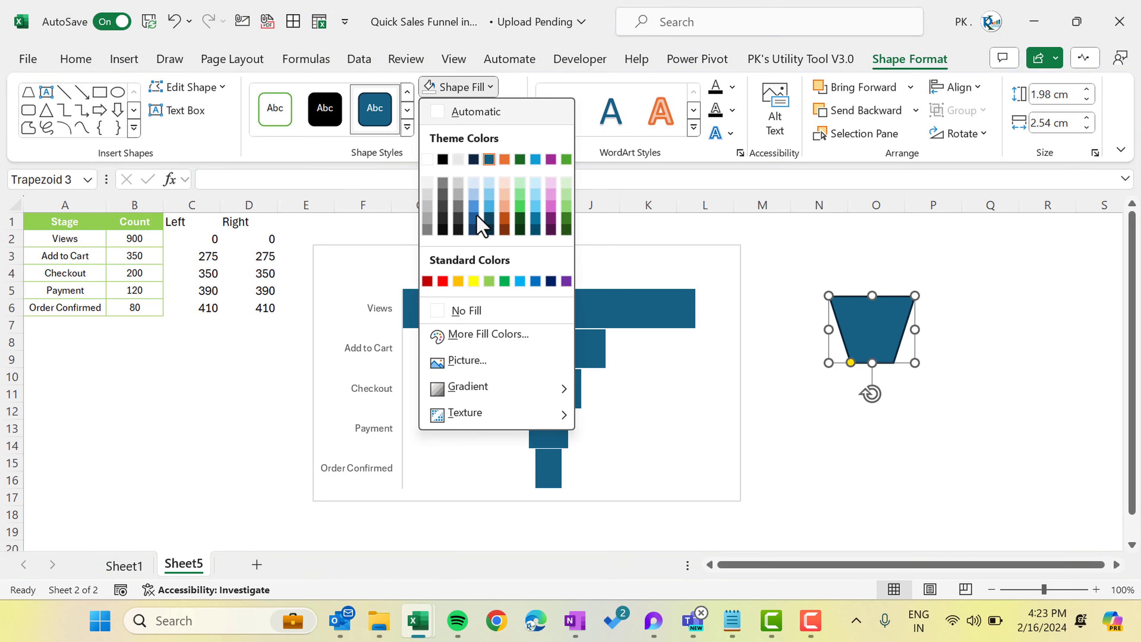
left_click(427, 281)
left_click(458, 111)
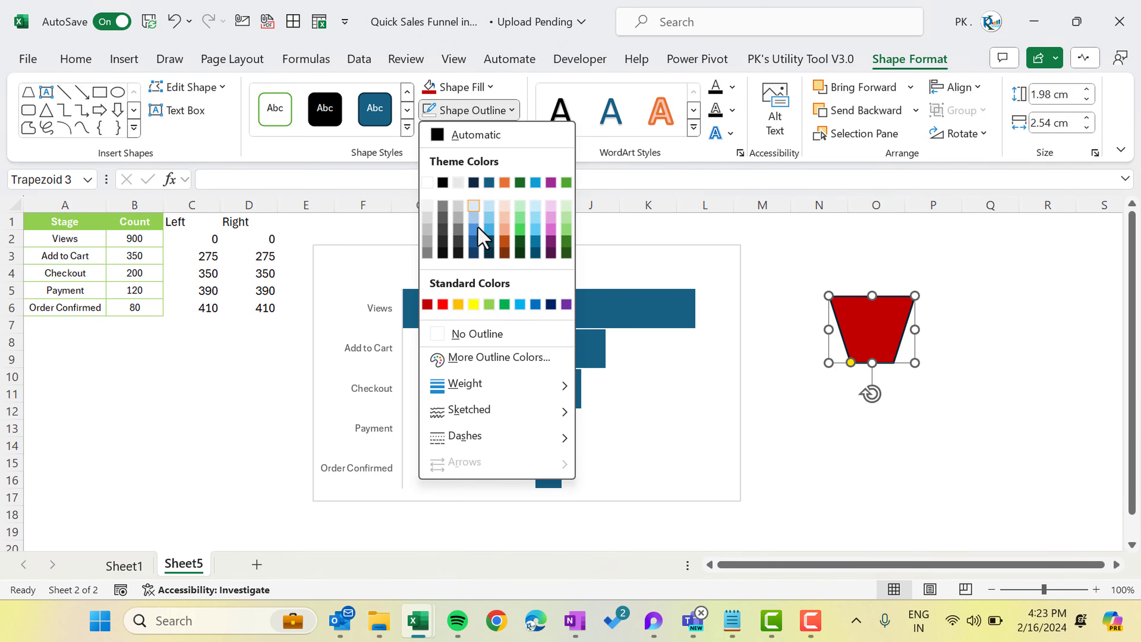
left_click(487, 332)
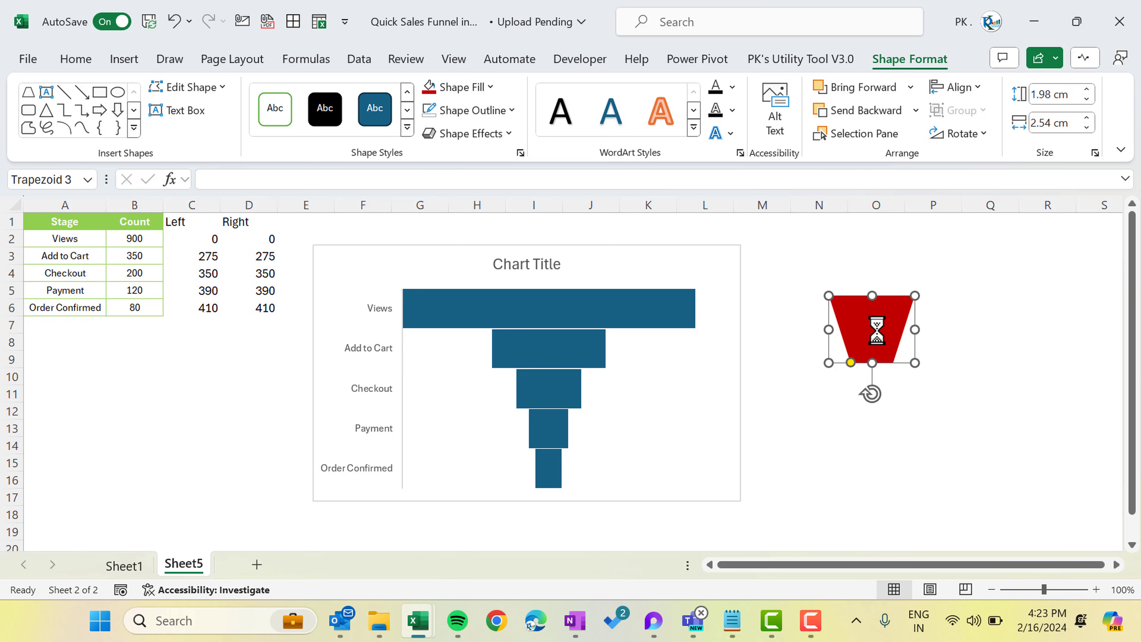
left_click(542, 323)
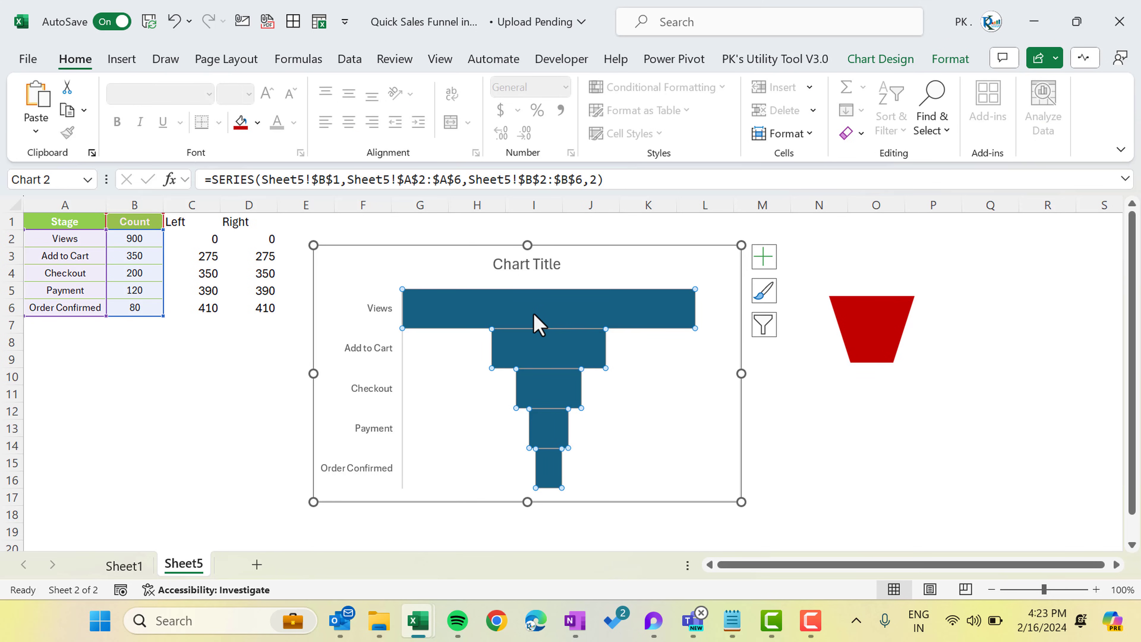
Fill the Views bar with the copied red trapezoid
left_click(555, 320)
double_click(451, 320)
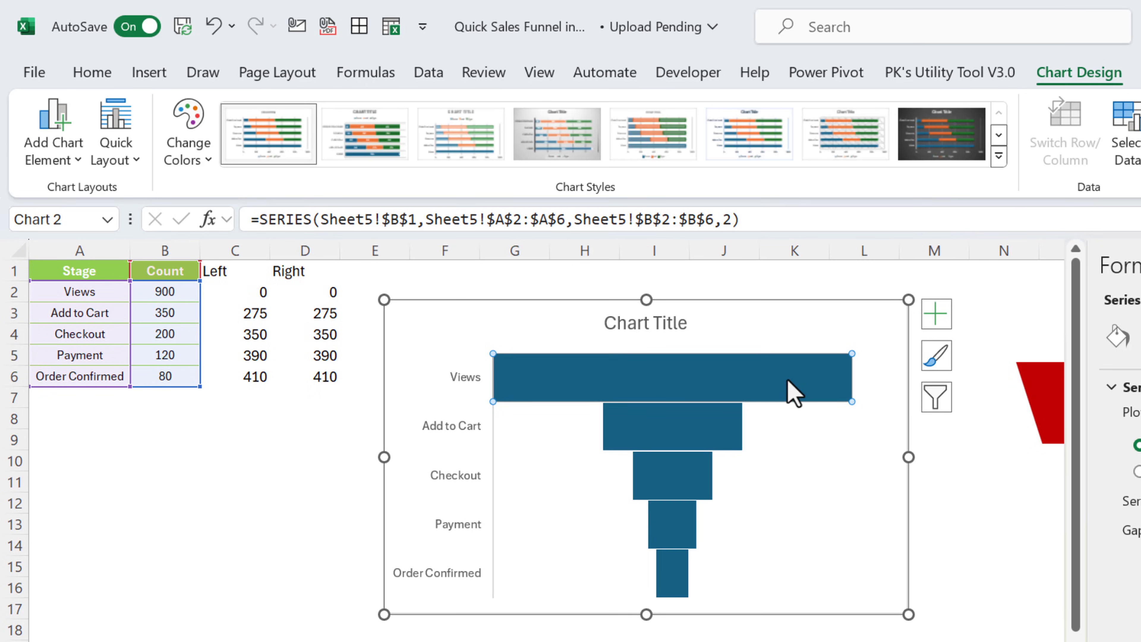
key("ctrl+v")
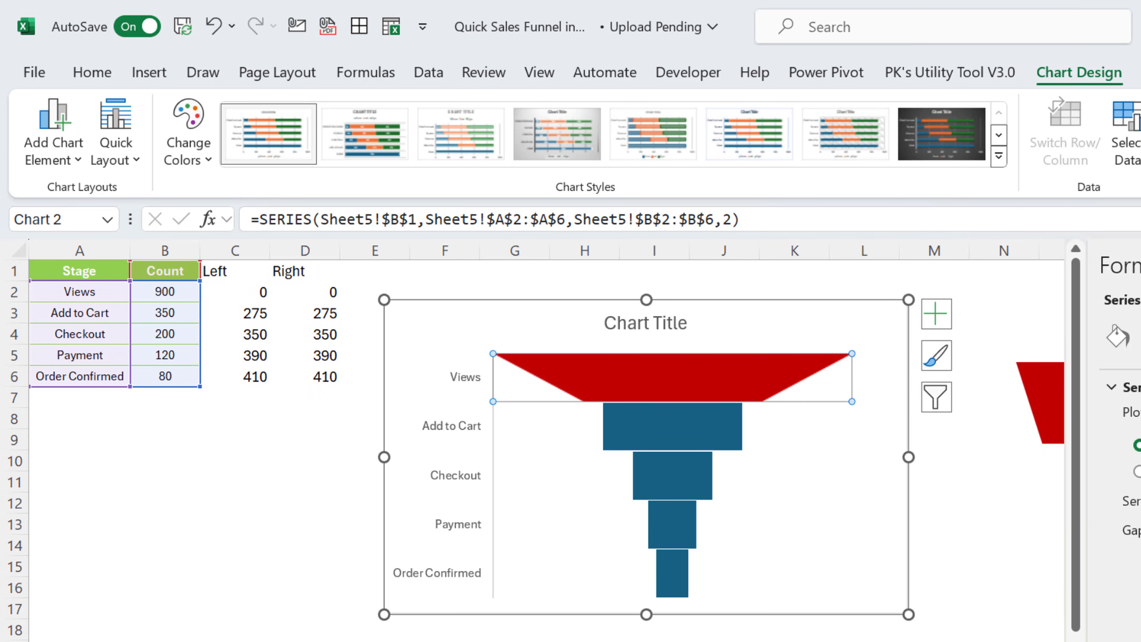
Recolour the spare trapezoid orange and paste it onto the Add to Cart bar
left_click(1107, 377)
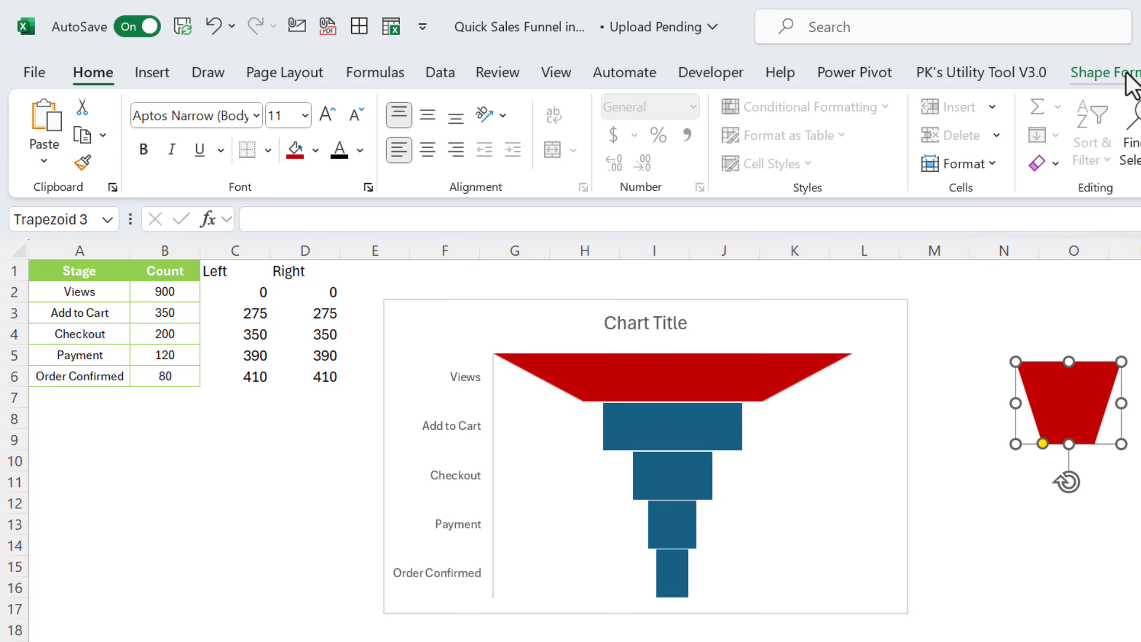
left_click(1105, 72)
left_click(567, 108)
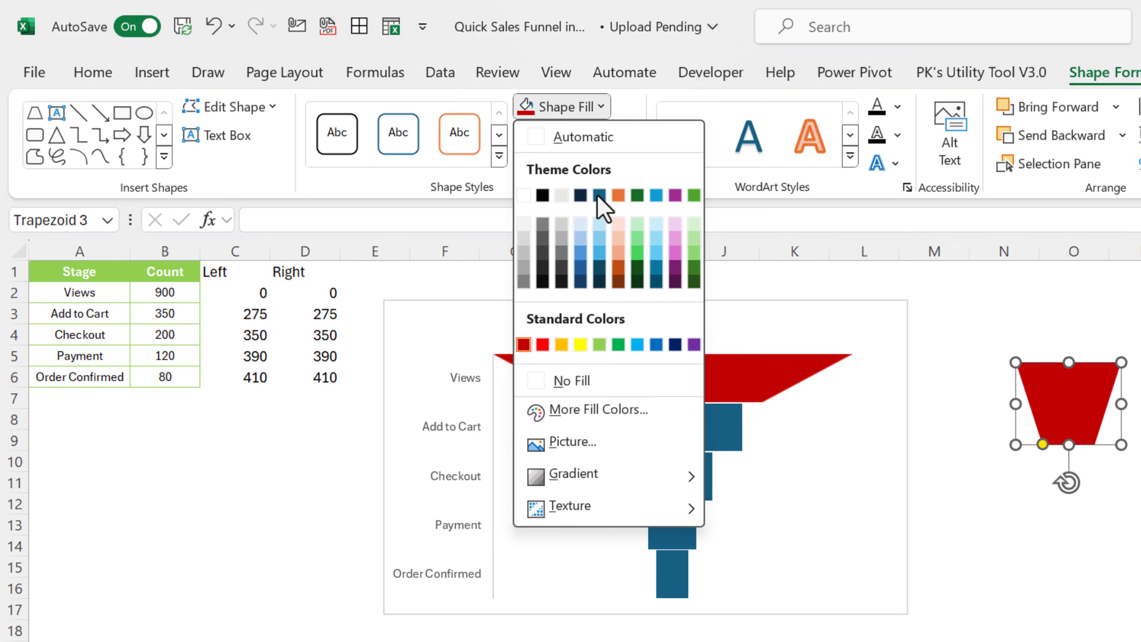
left_click(618, 194)
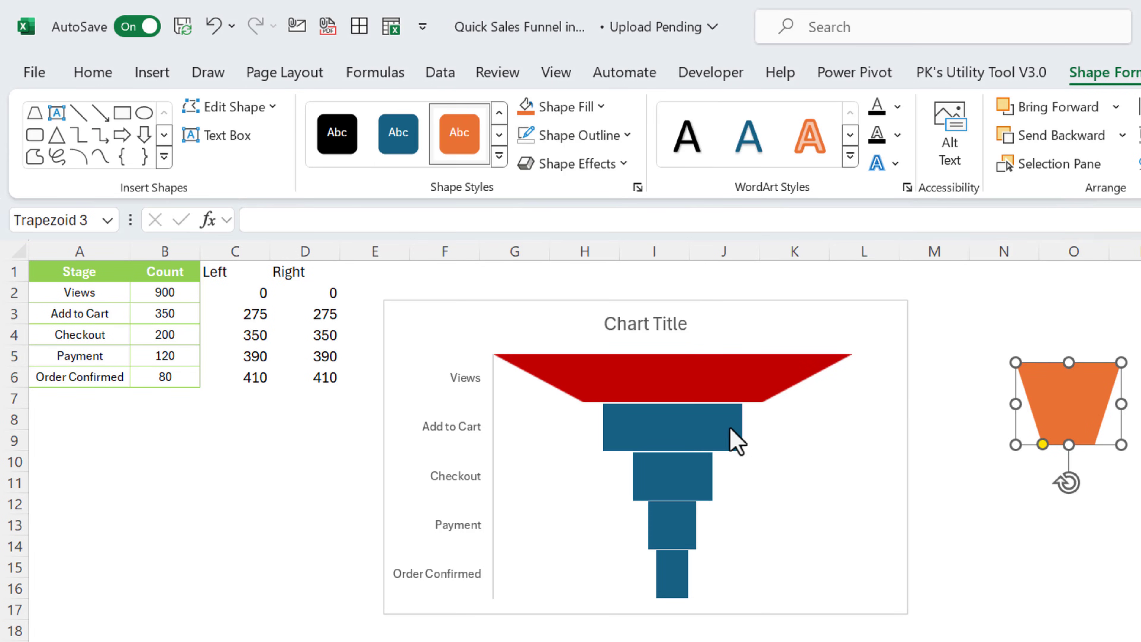
left_click(712, 443)
left_click(713, 443)
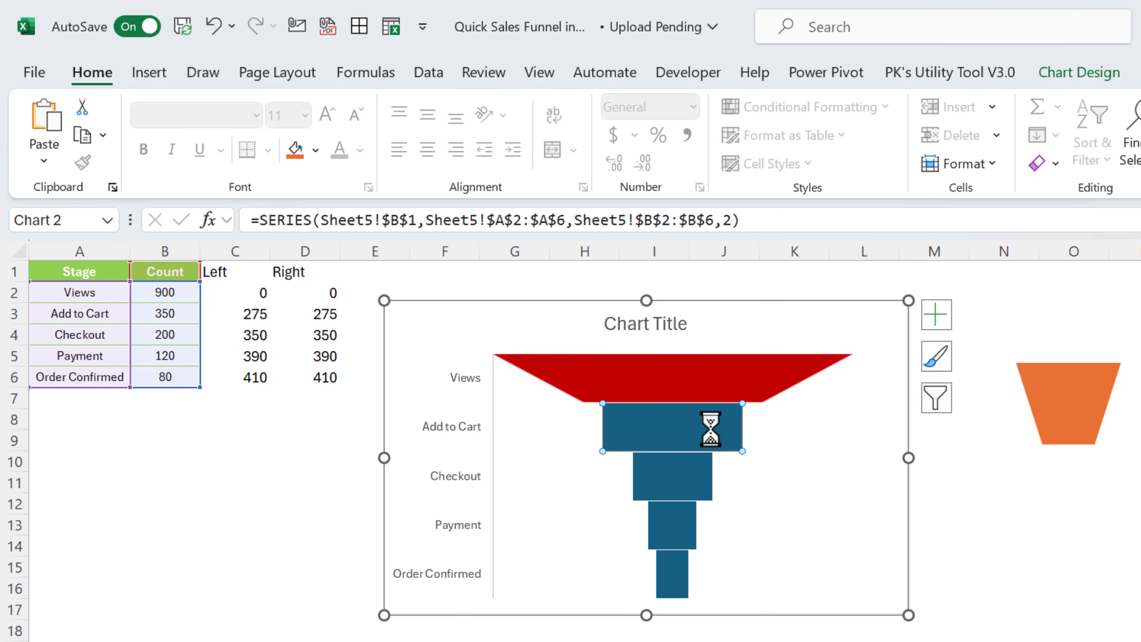
key("ctrl+v")
Recolour the spare trapezoid golden yellow
left_click(1068, 398)
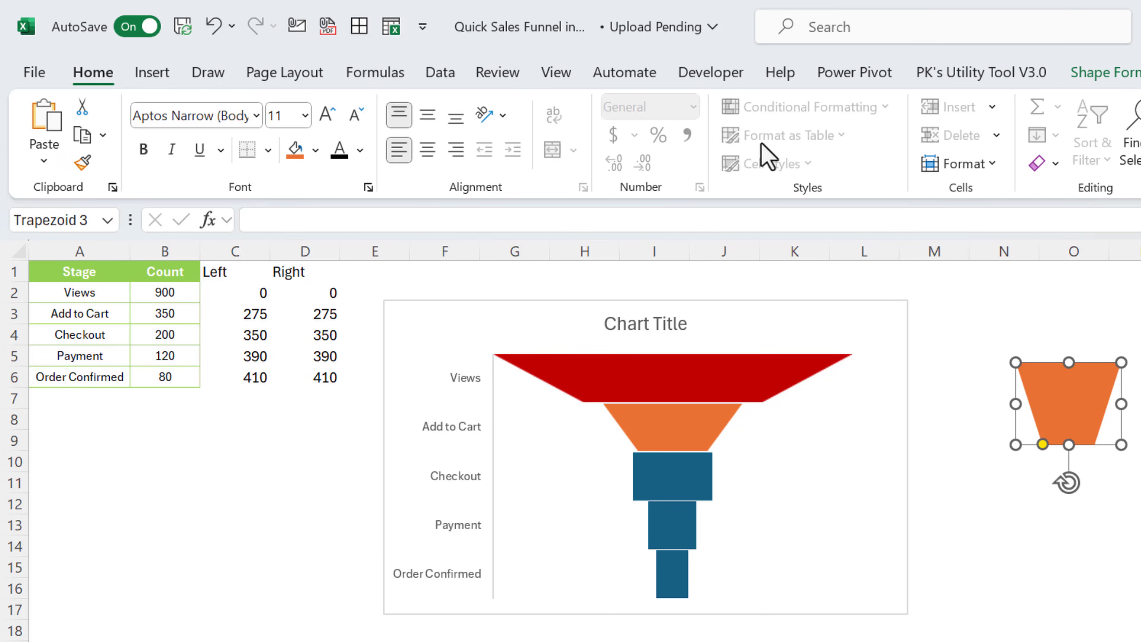
left_click(1109, 72)
left_click(568, 108)
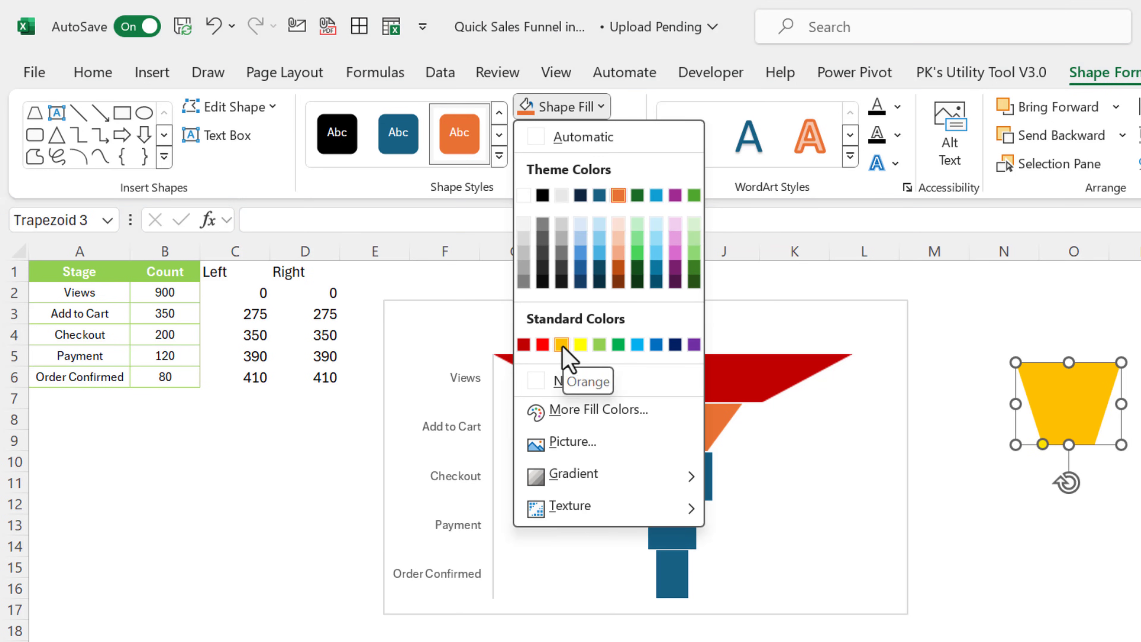
left_click(562, 345)
Fill the Checkout bar with the yellow trapezoid
left_click(691, 478)
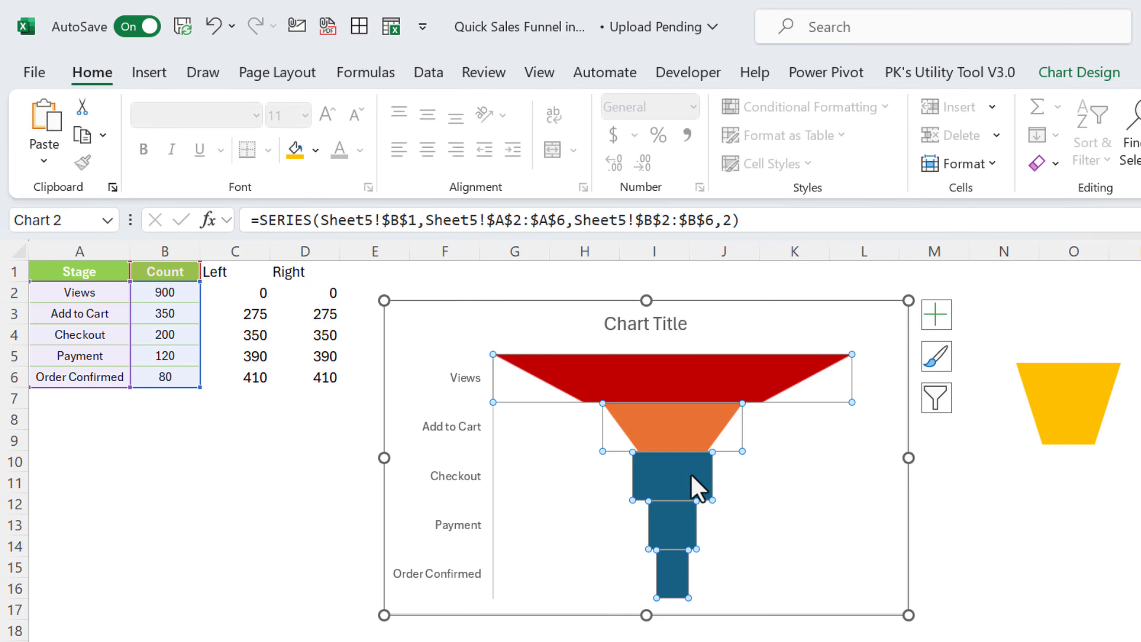
left_click(691, 477)
key("ctrl+v")
Recolour the trapezoid light green and paste it onto the Payment bar
left_click(1069, 398)
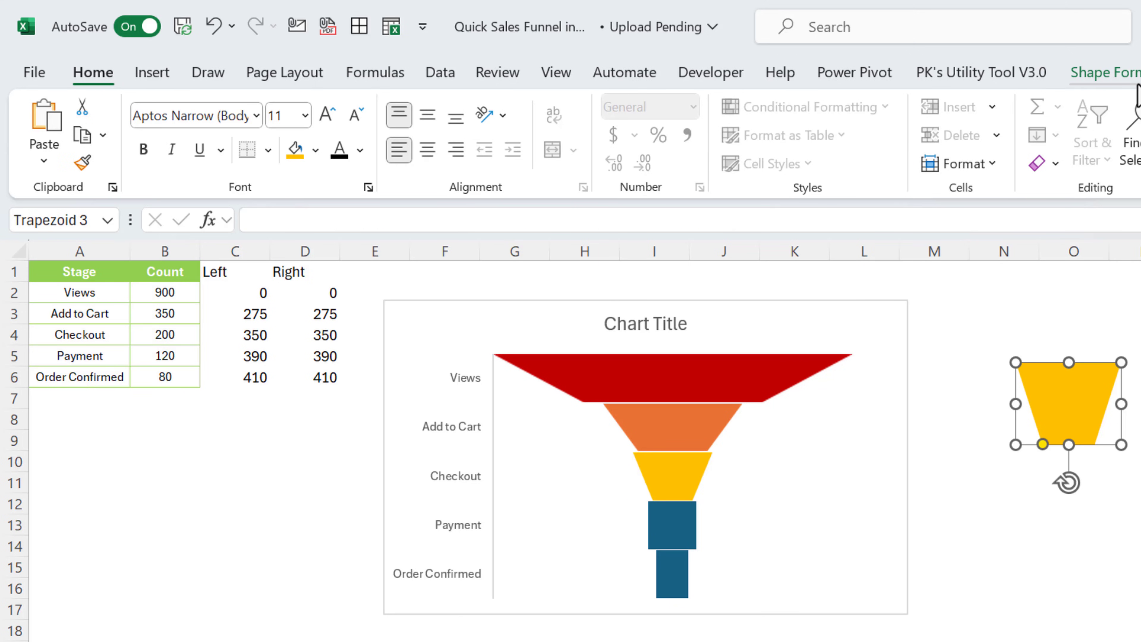
left_click(1123, 74)
left_click(577, 108)
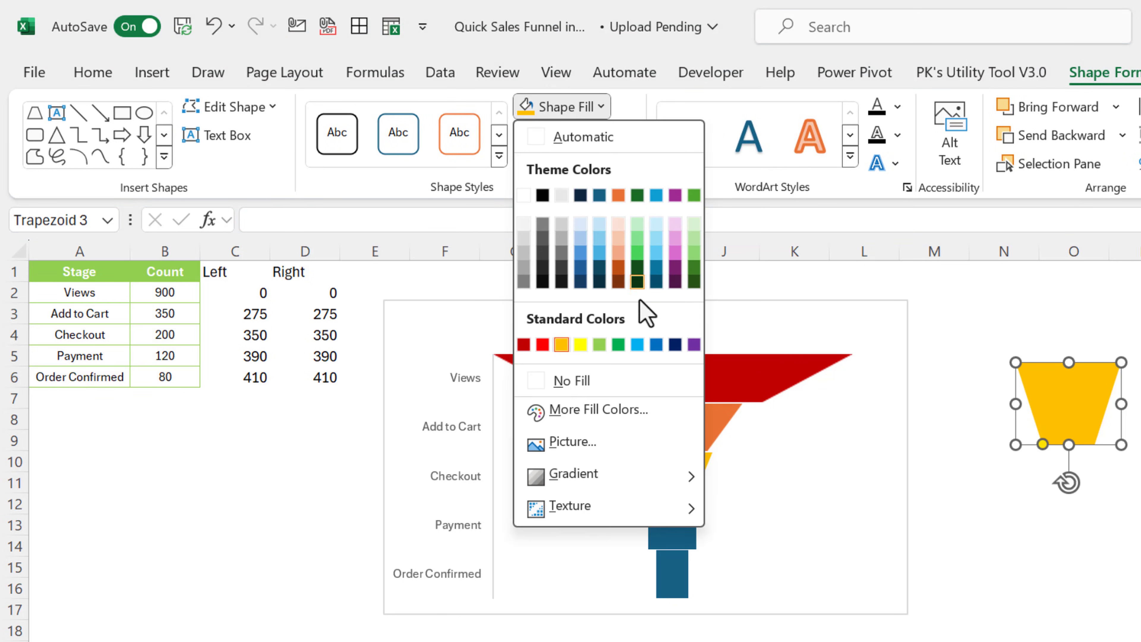
left_click(599, 345)
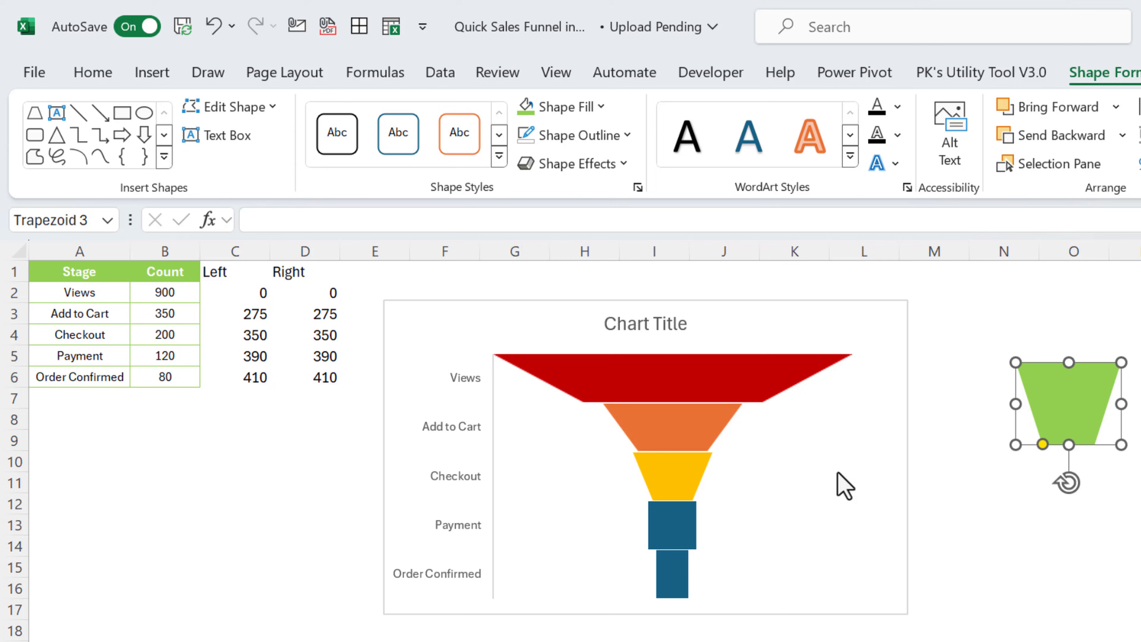
left_click(681, 538)
left_click(688, 524)
key("ctrl+v")
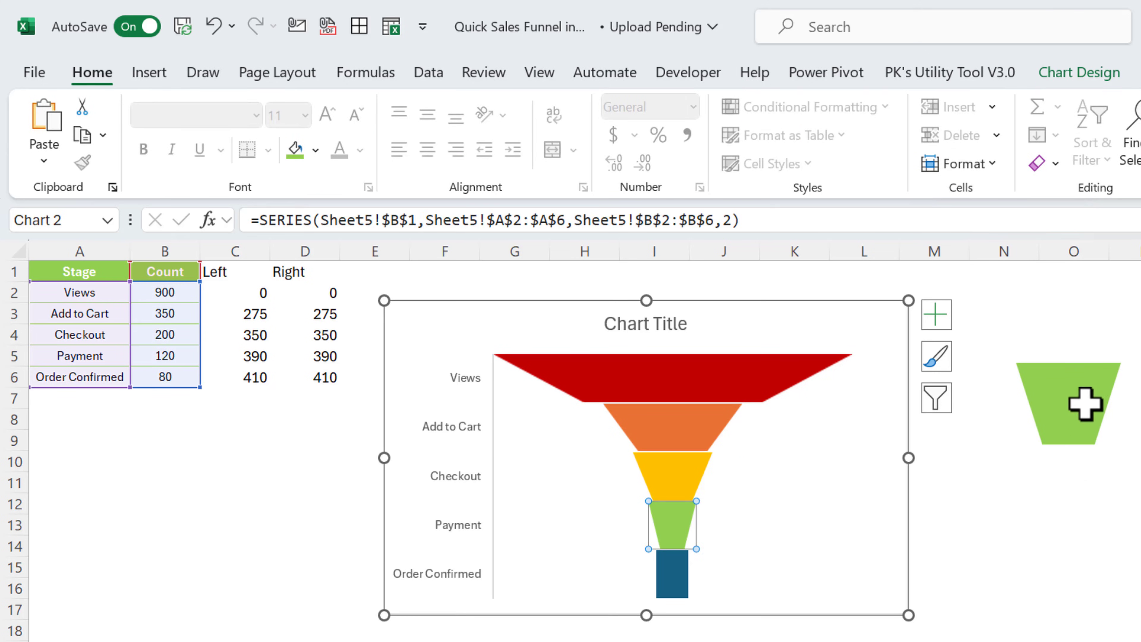
Recolour the trapezoid dark green and paste it onto the Order Confirmed bar
left_click(1093, 398)
left_click(1091, 69)
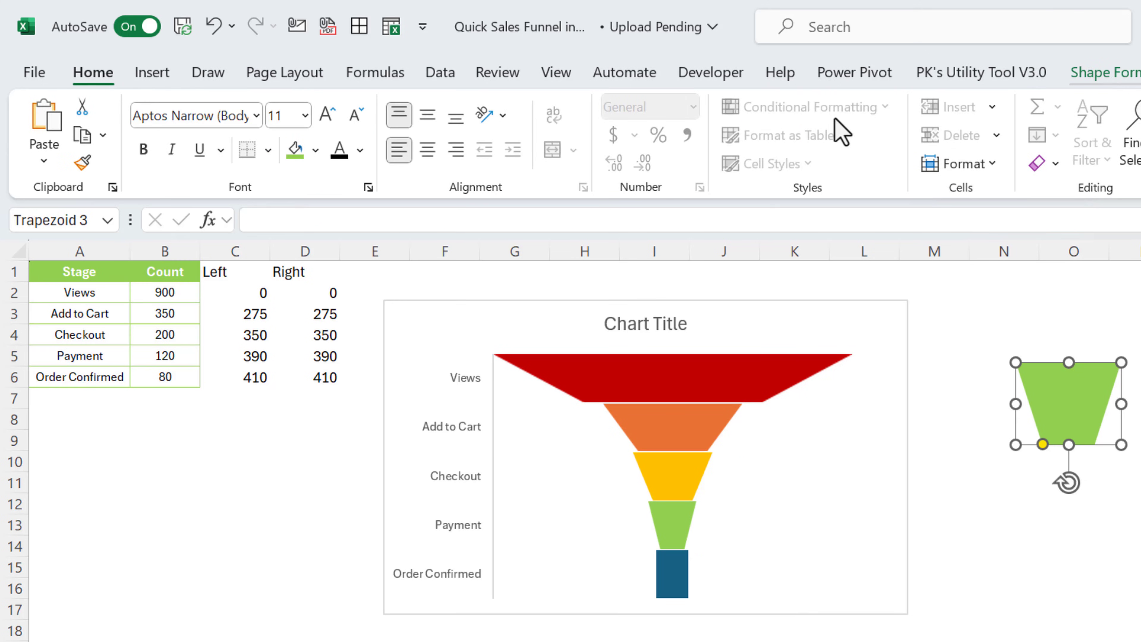
left_click(584, 107)
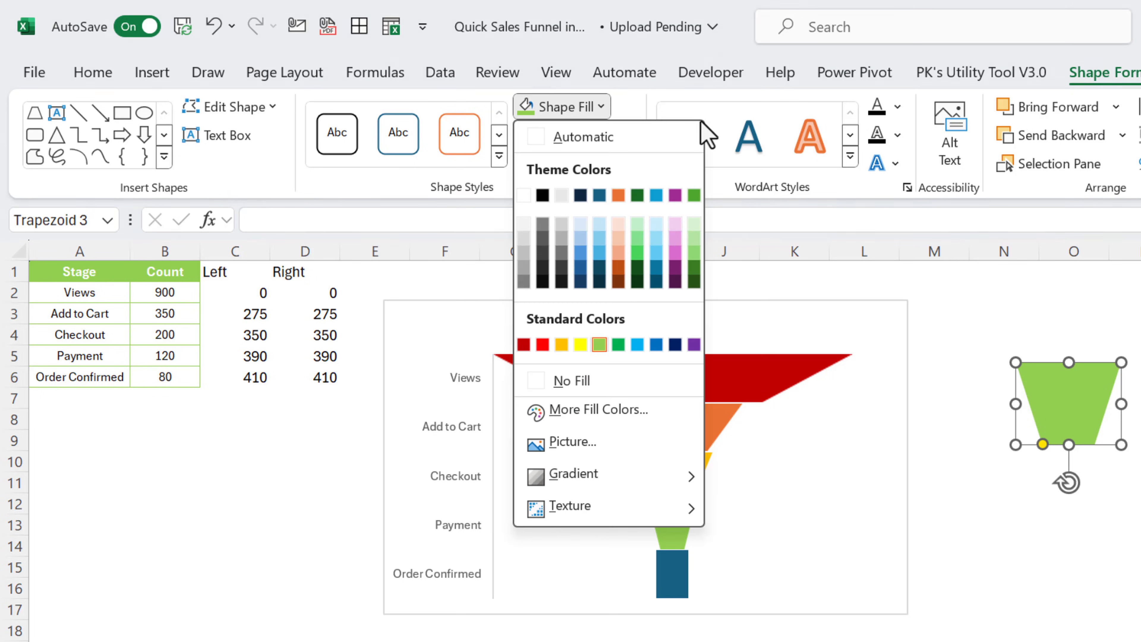
left_click(693, 196)
left_click(681, 589)
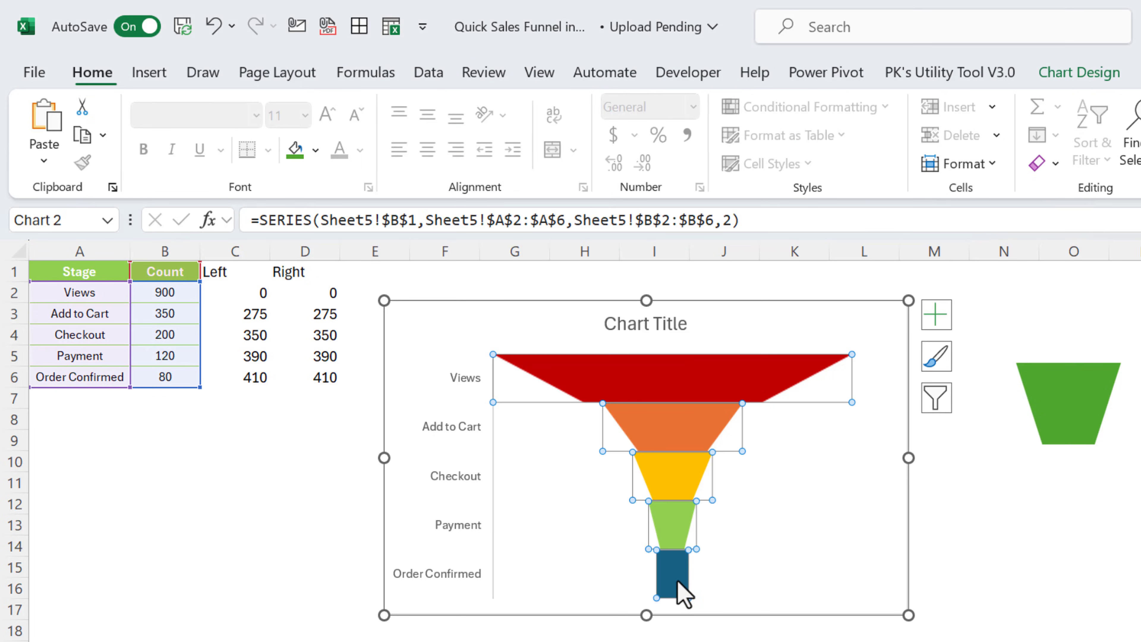
left_click(679, 582)
key("ctrl+v")
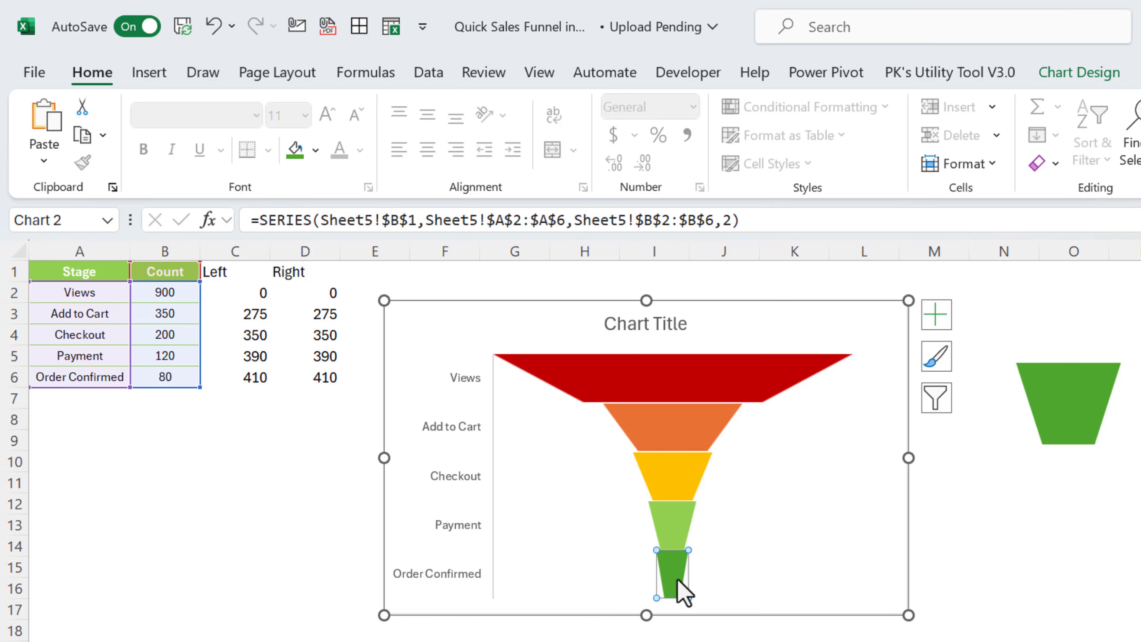
Add data labels to the funnel's bar series
left_click(1006, 502)
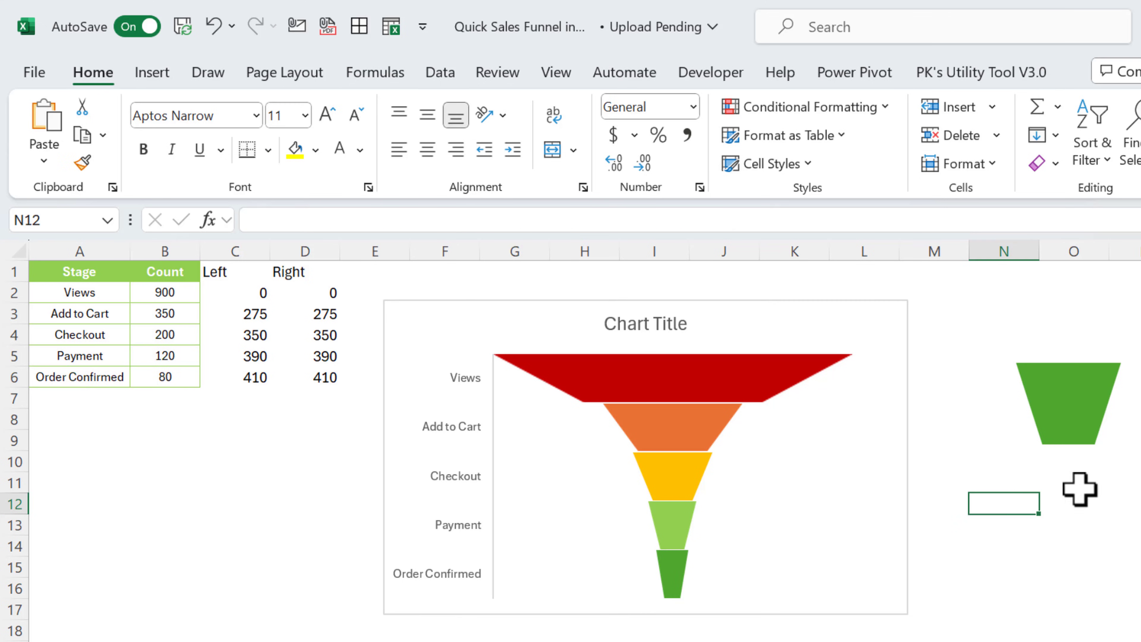
left_click(692, 387)
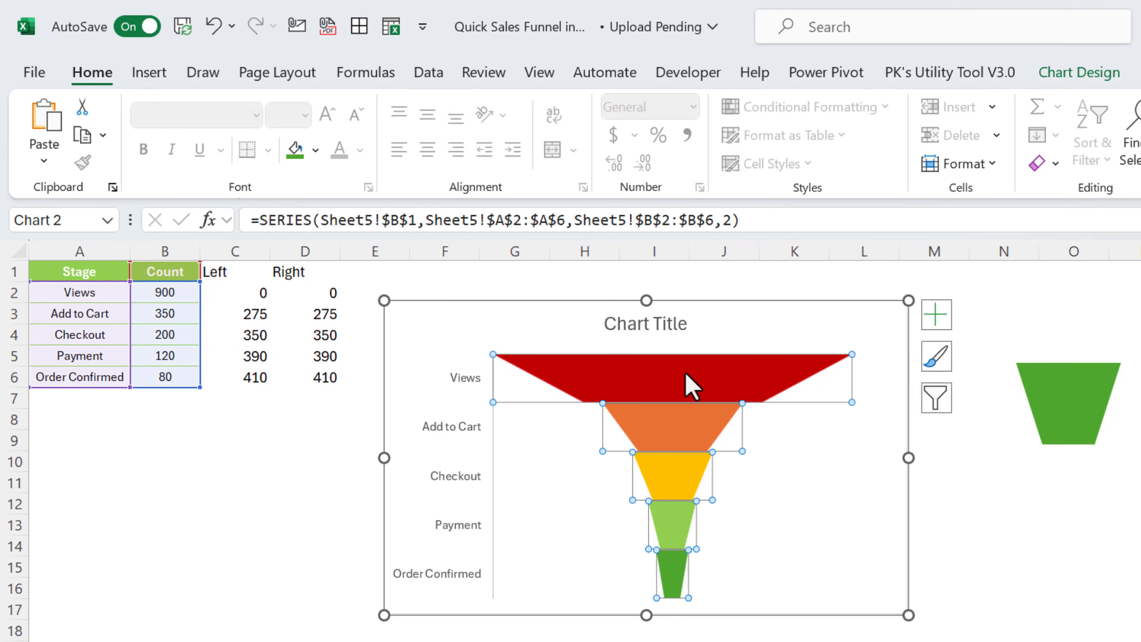
right_click(692, 386)
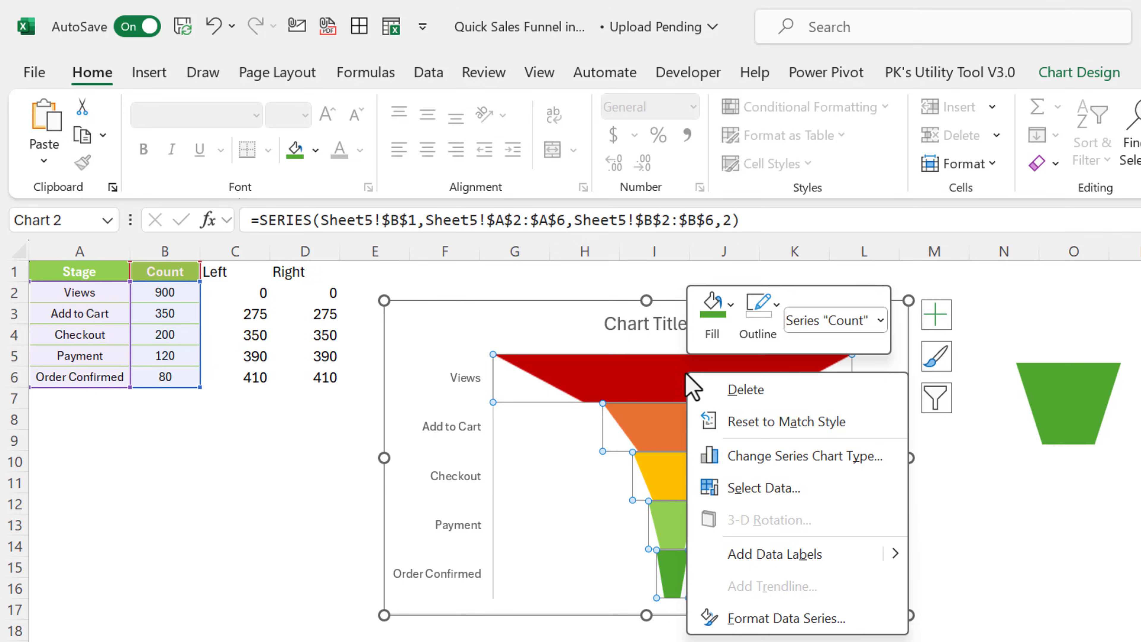
left_click(793, 557)
Make the funnel's value labels white and bold
left_click(672, 381)
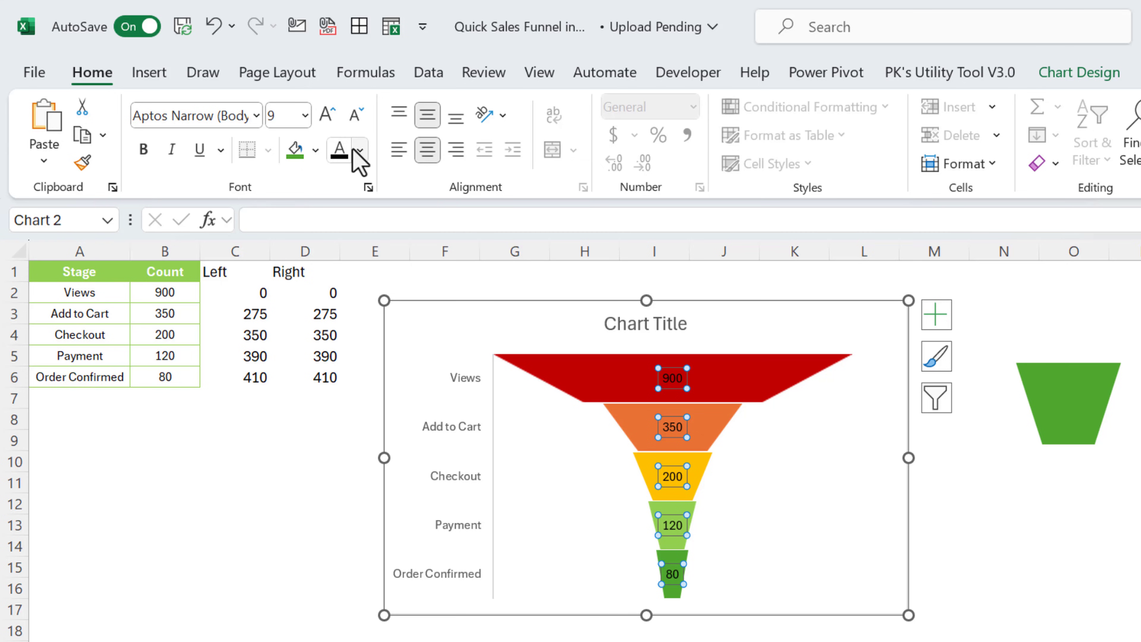
left_click(359, 153)
left_click(337, 238)
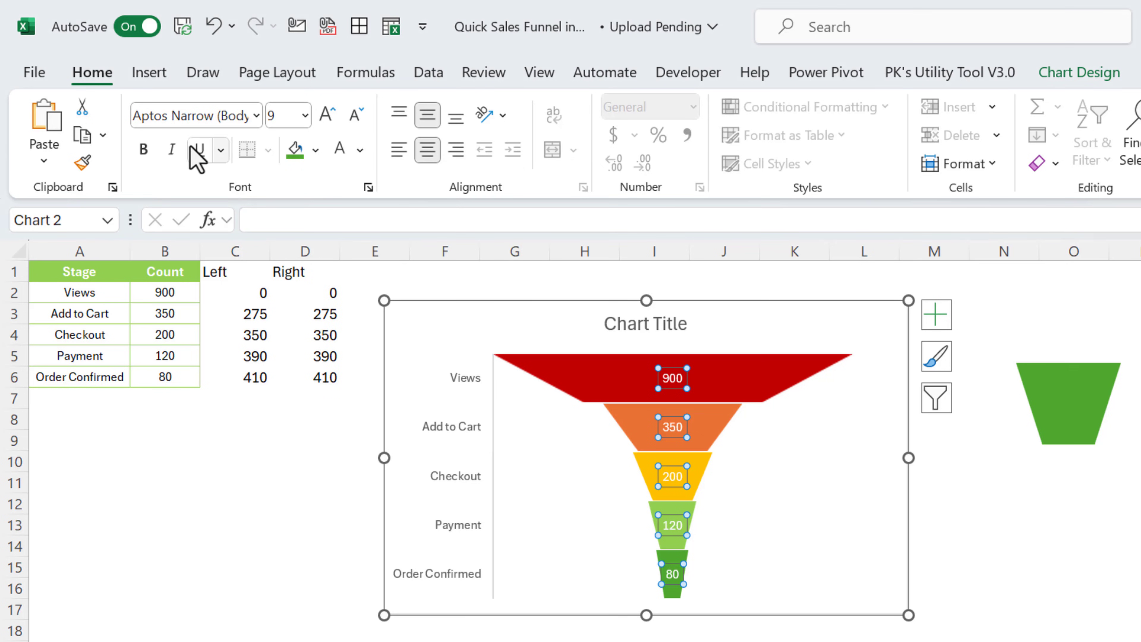
left_click(143, 149)
Change Views to 1000 and Add to Cart to 400, then narrow the chart from the right
left_click(183, 293)
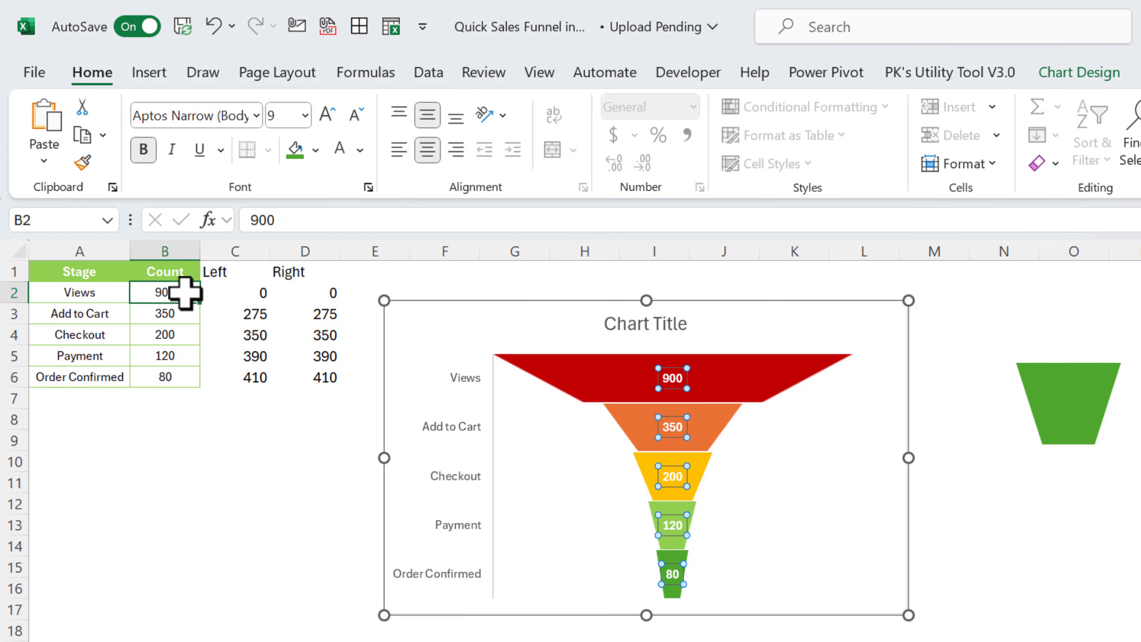
type("10")
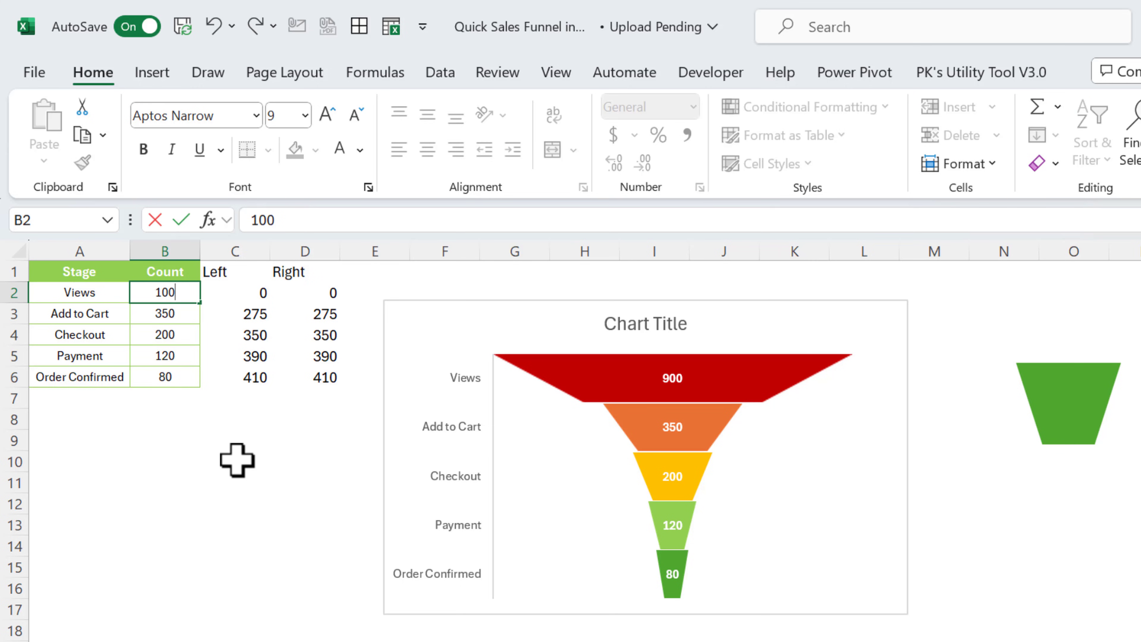
key("Return")
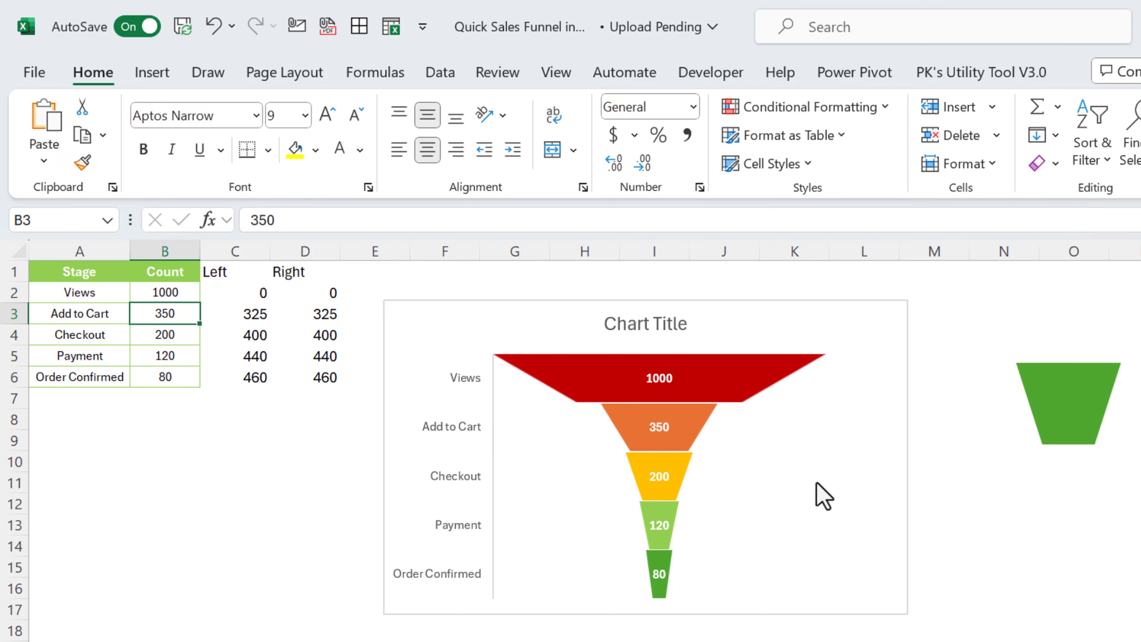
mouse_move(831, 399)
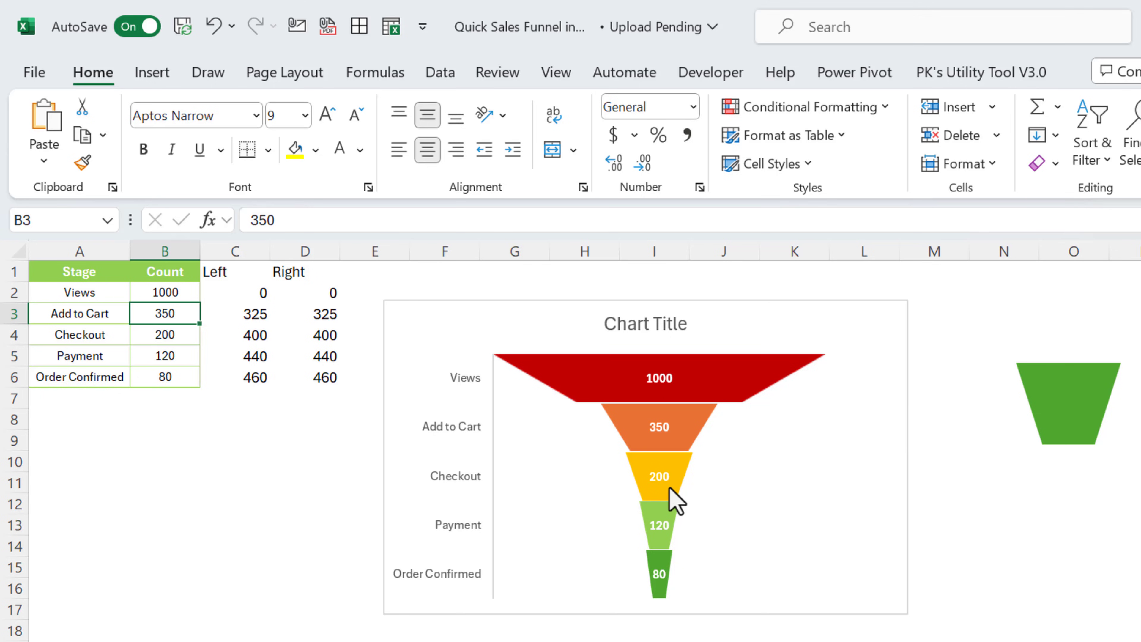
type("400")
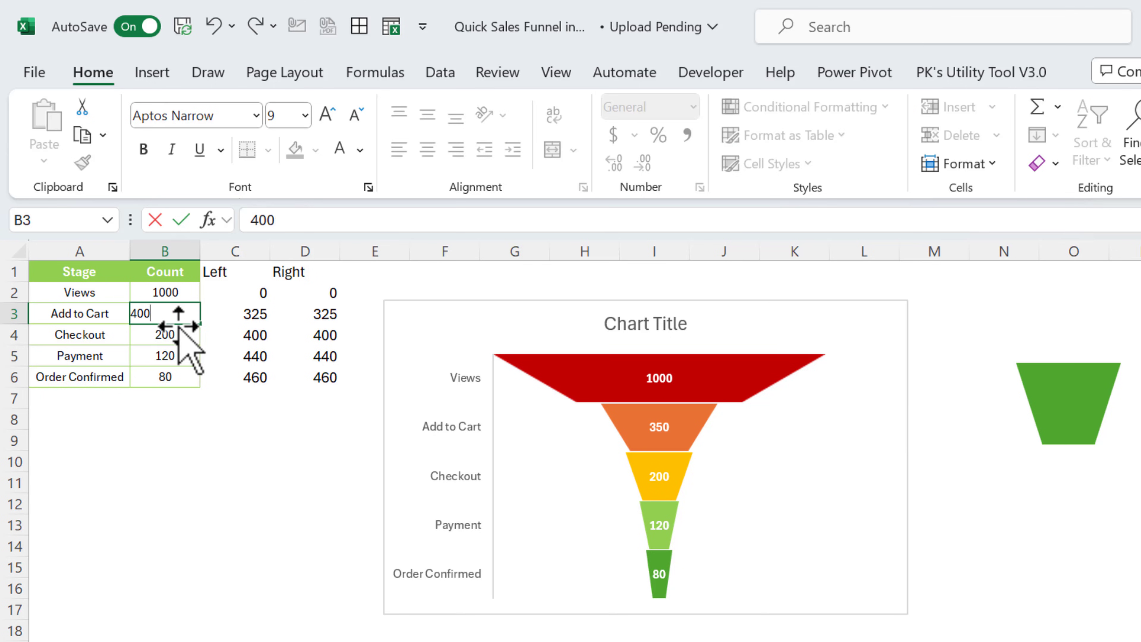
key("Return")
left_click_drag(907, 458, 836, 458)
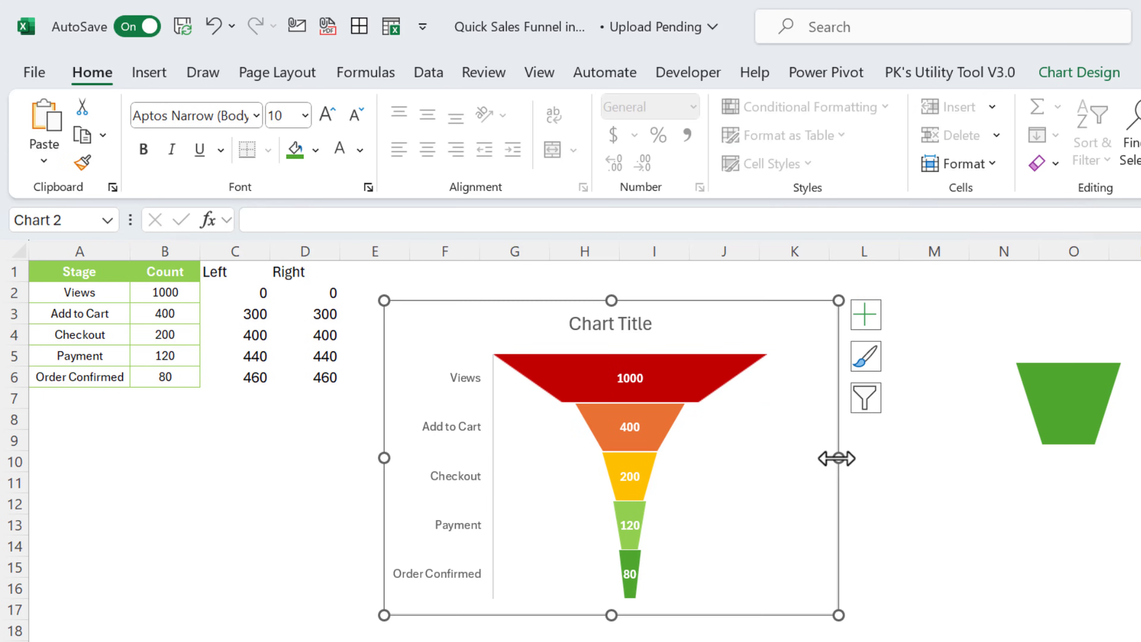
Delete the stage-name axis and add data labels to the hidden Left series
left_click(451, 429)
key("Delete")
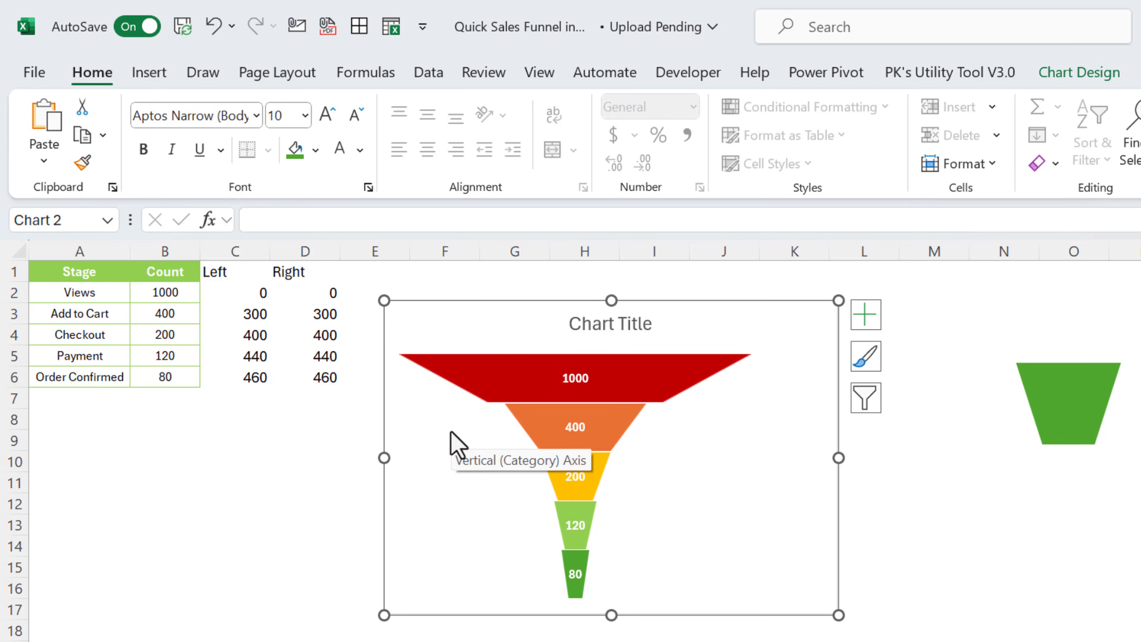
left_click(508, 441)
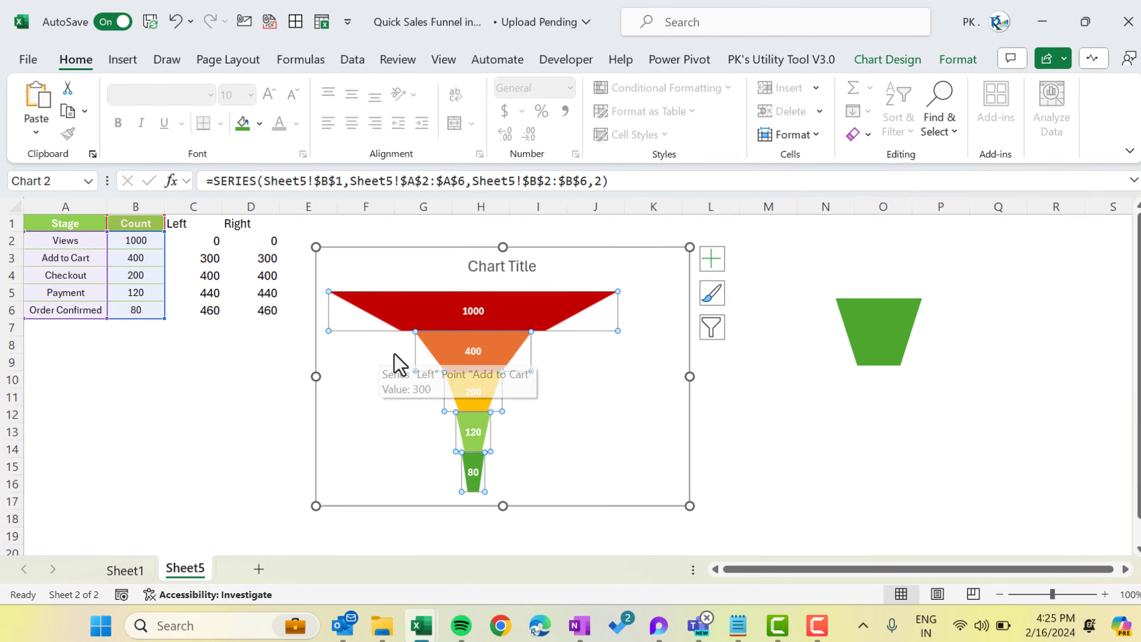
left_click(395, 357)
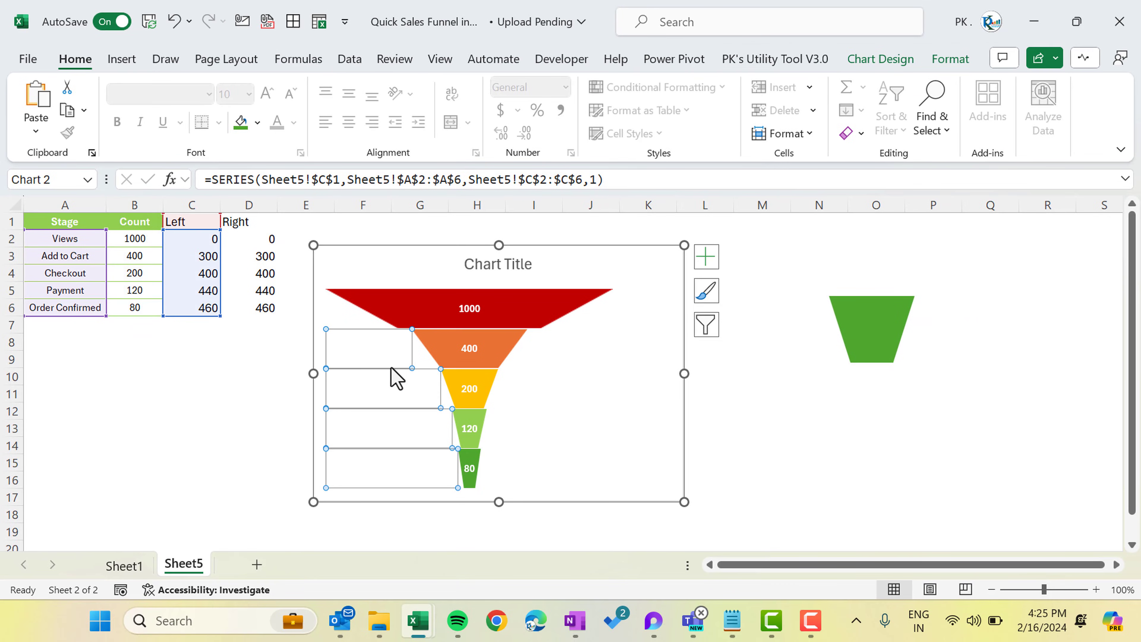
right_click(370, 357)
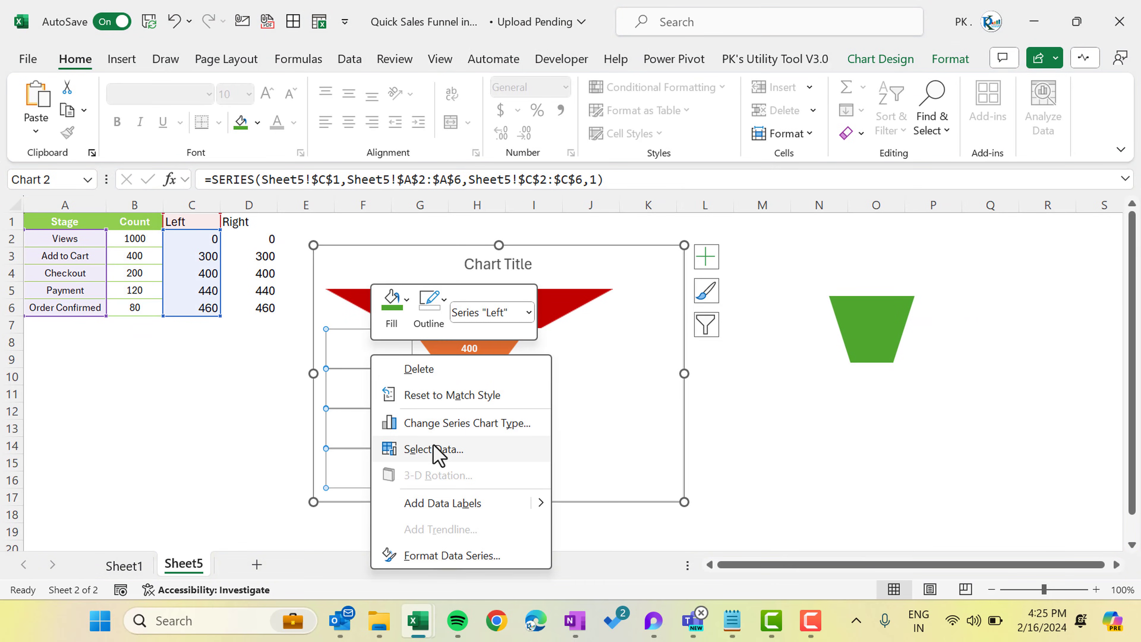
left_click(446, 505)
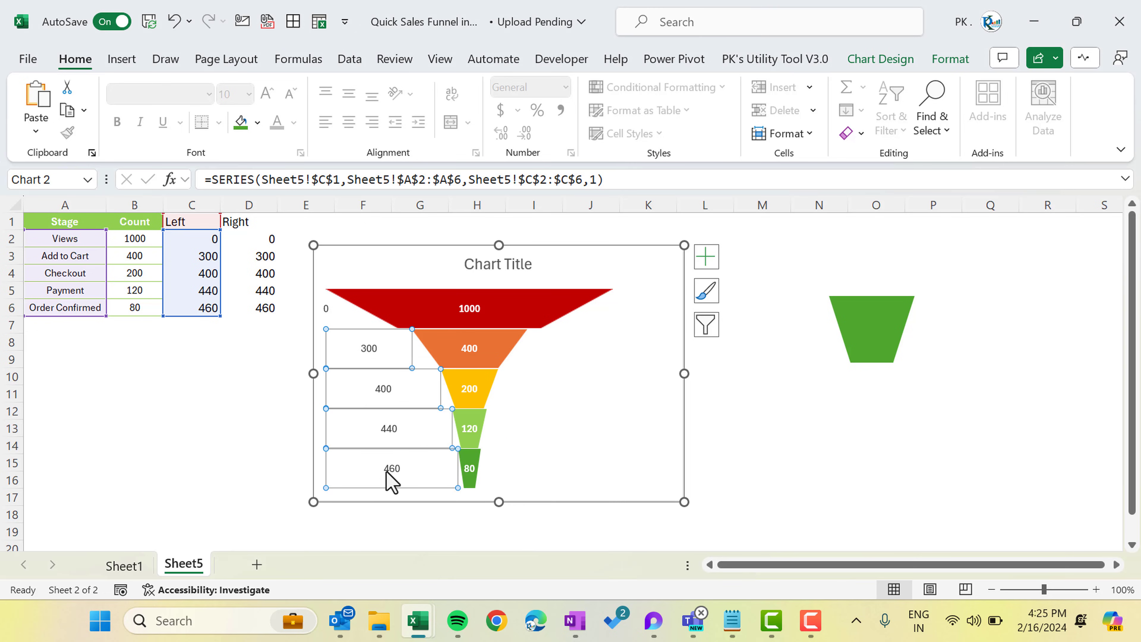
Format the Left series labels to show Category Name only, without values or leader lines
left_click(371, 351)
right_click(375, 355)
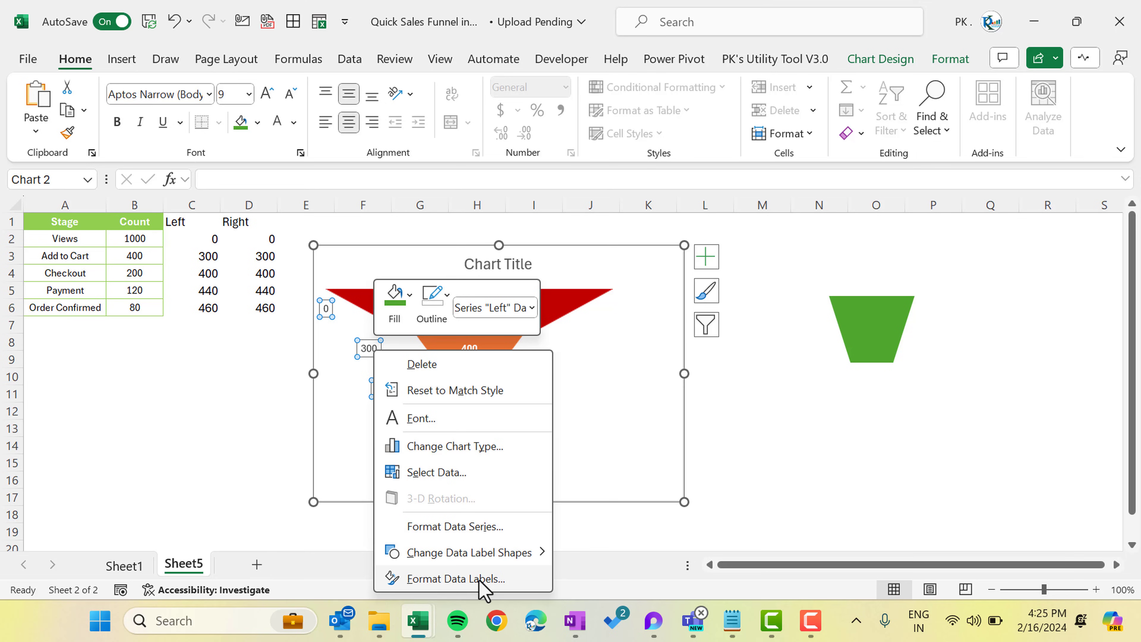
left_click(478, 580)
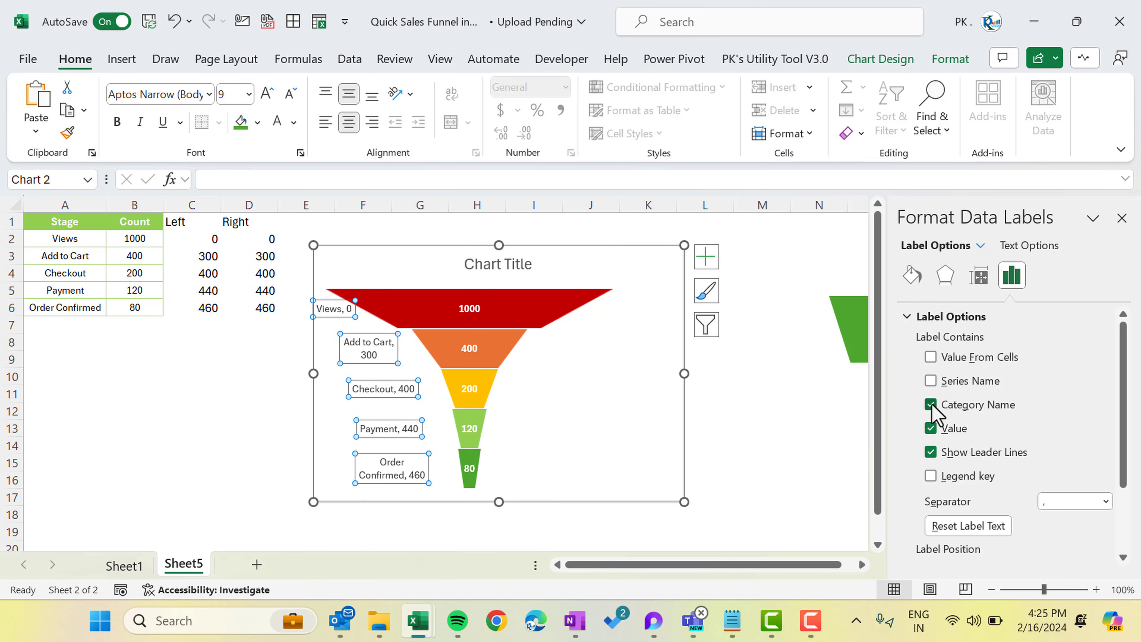
left_click(930, 428)
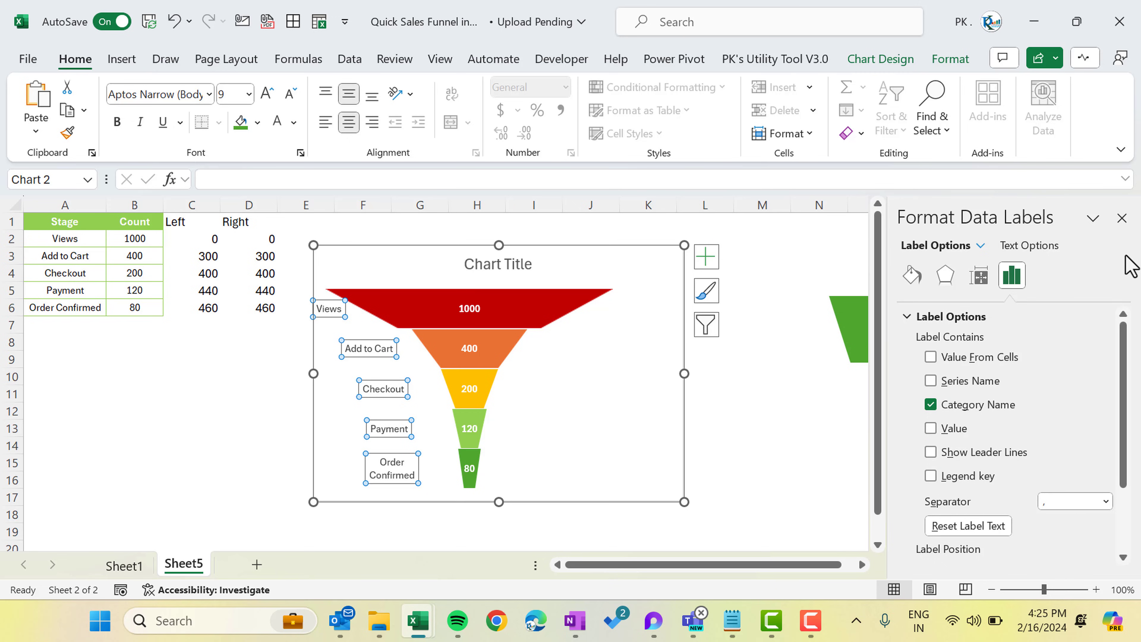
left_click(1121, 218)
Change the stage labels to Right Arrow Callout shapes and shrink their text to 8 pt
right_click(366, 347)
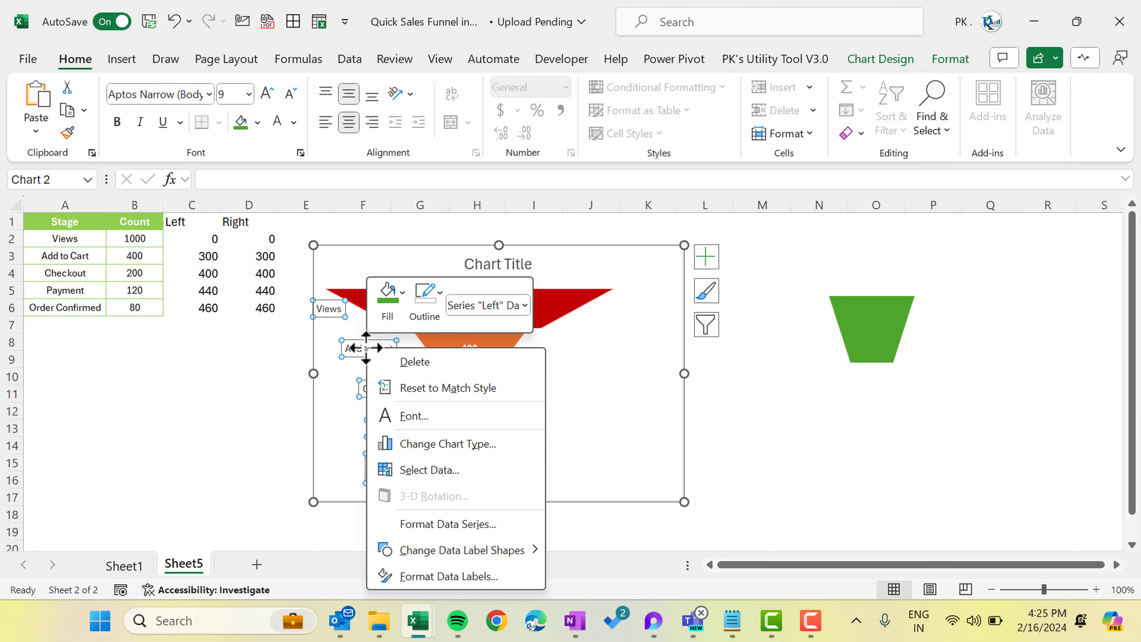
mouse_move(463, 555)
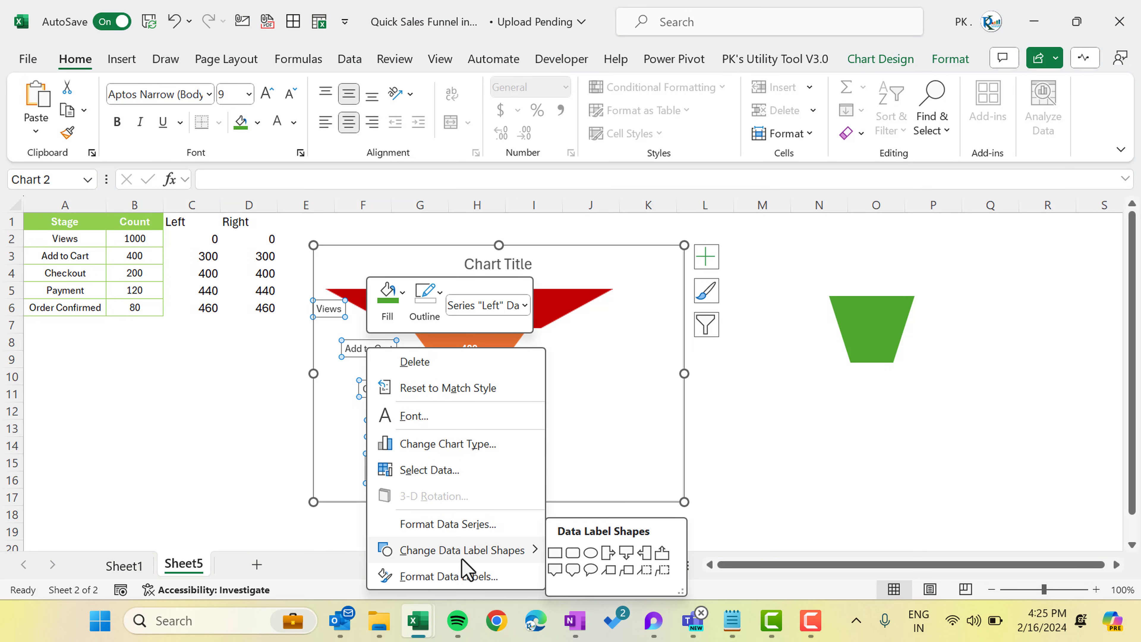
left_click(609, 554)
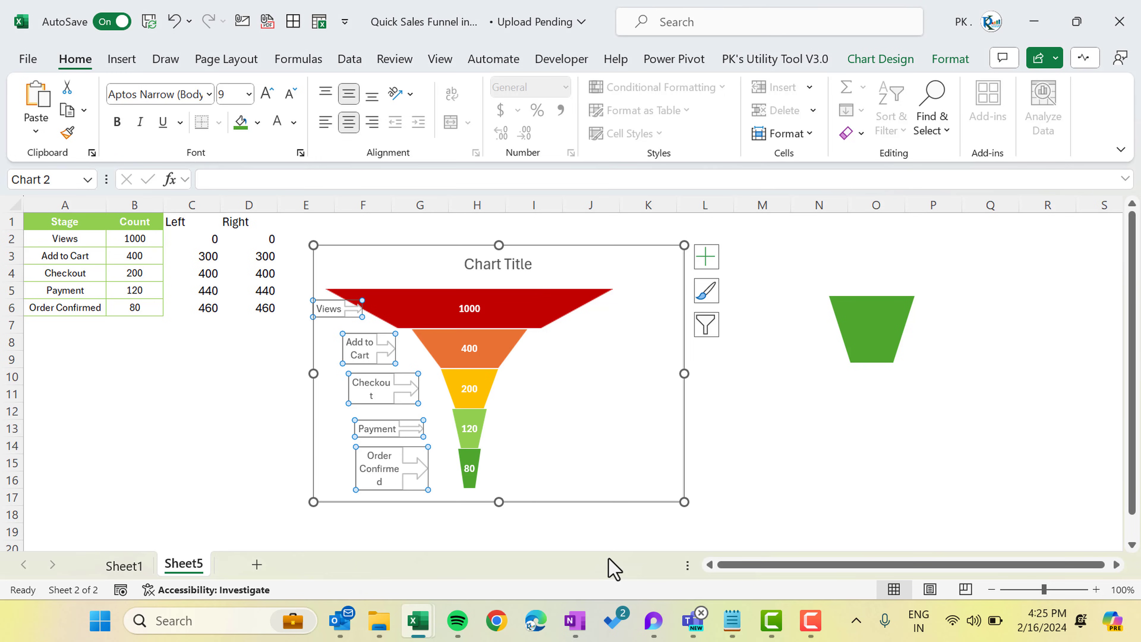
left_click(291, 95)
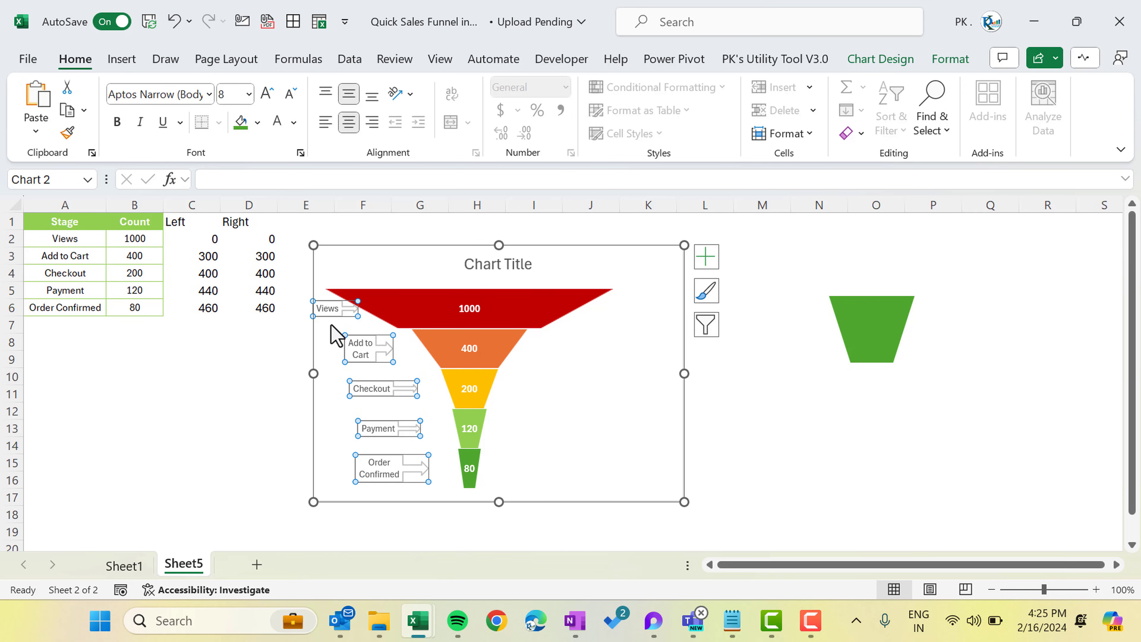
Fill the Views label dark red and Add to Cart orange, both with white bold text
left_click(257, 123)
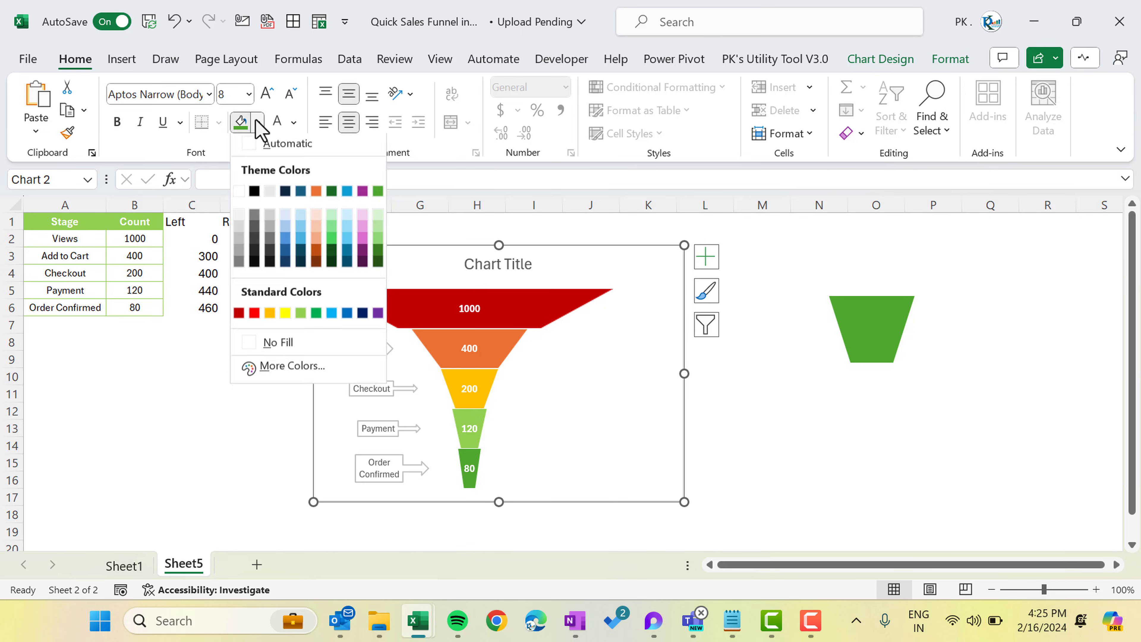
left_click(239, 313)
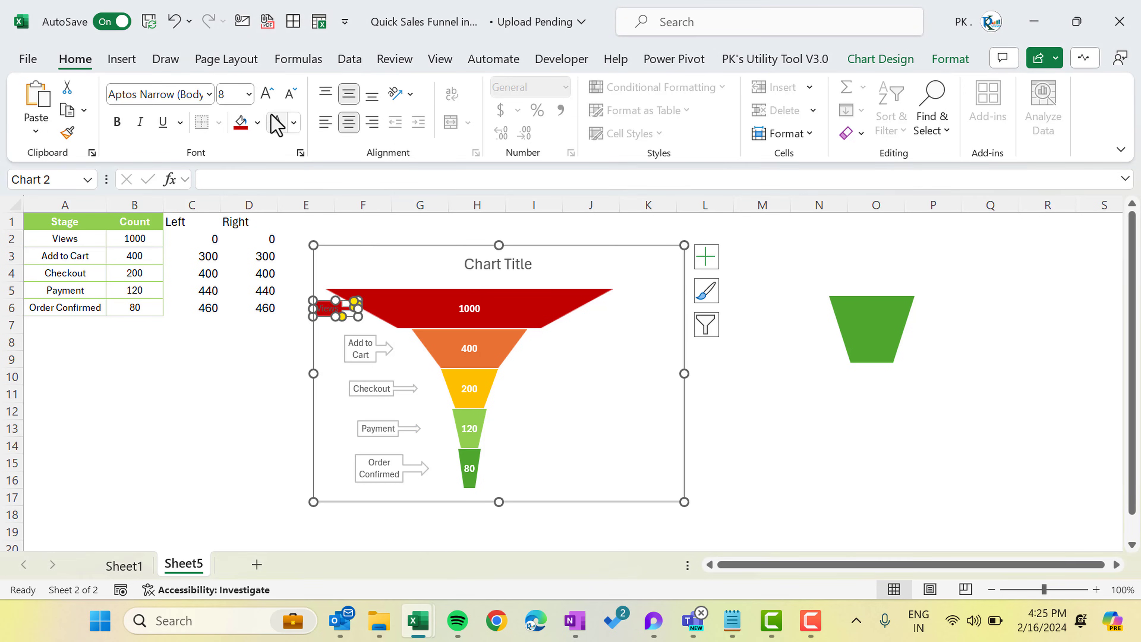
left_click(277, 122)
left_click(116, 122)
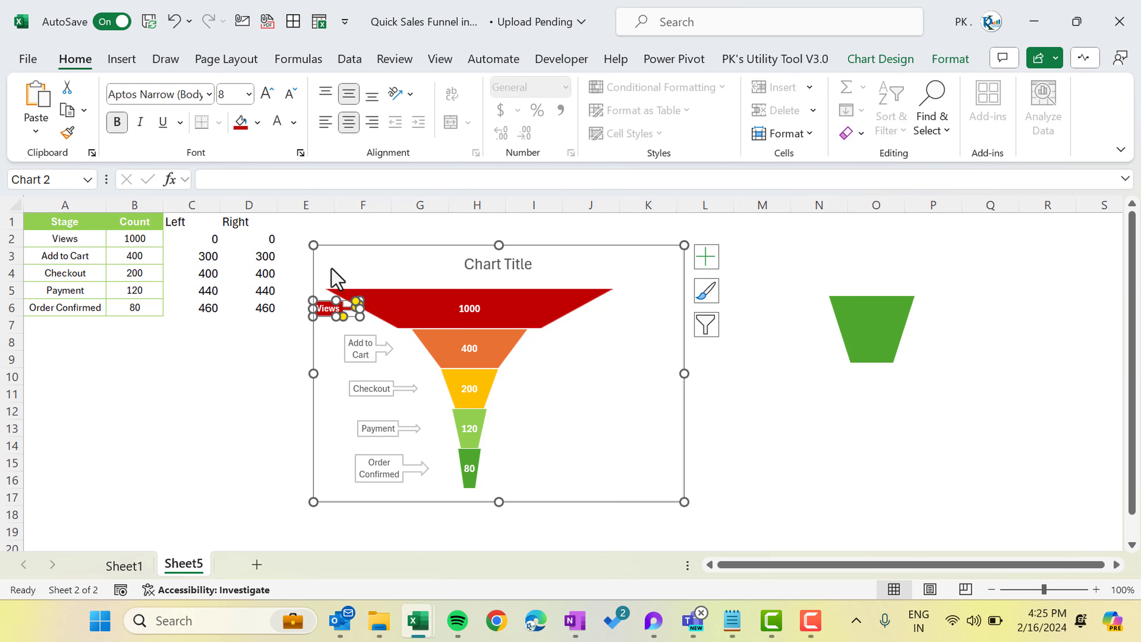
left_click(368, 348)
left_click(258, 123)
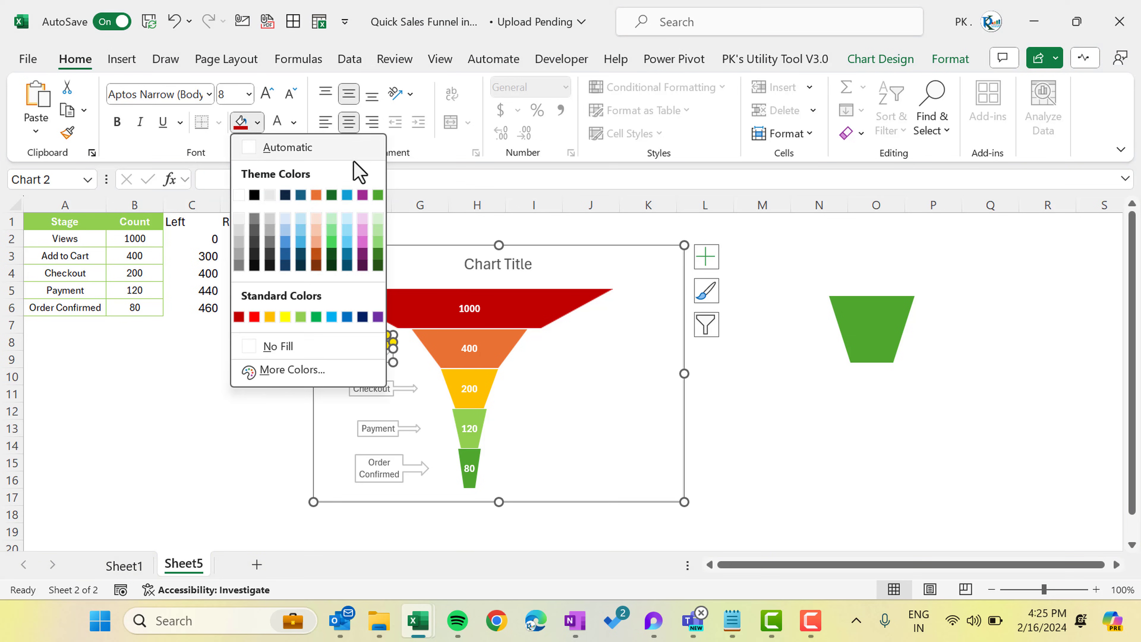
left_click(316, 195)
left_click(277, 122)
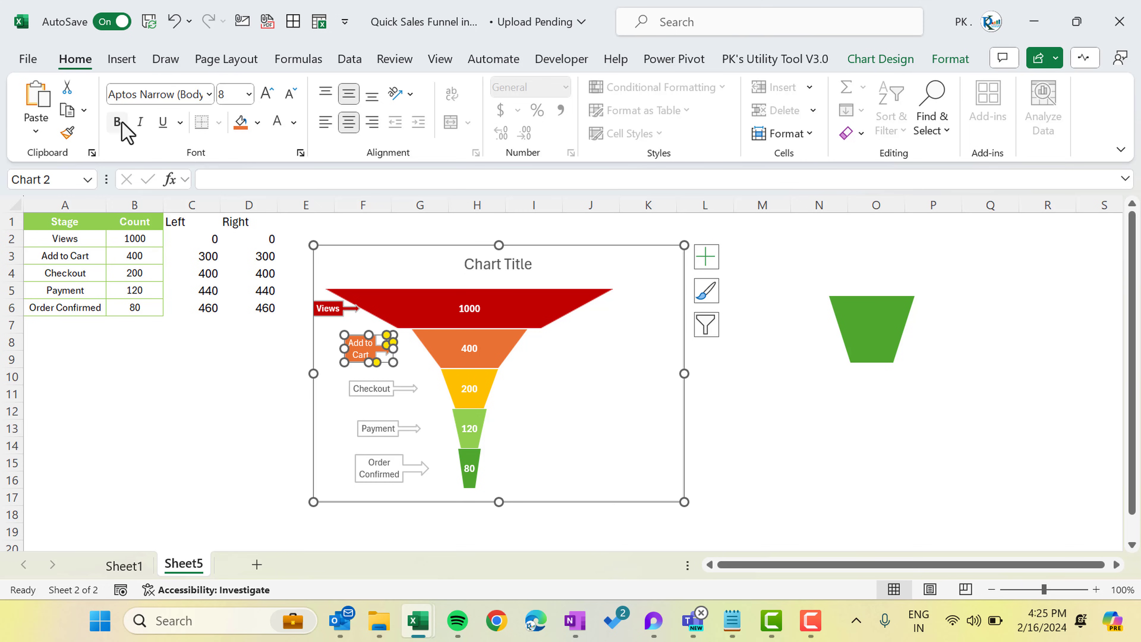
left_click(117, 122)
Fill the Checkout label gold and Payment light green, with white bold text
left_click(374, 389)
left_click(257, 122)
left_click(270, 317)
left_click(277, 122)
left_click(117, 122)
left_click(379, 428)
left_click(257, 123)
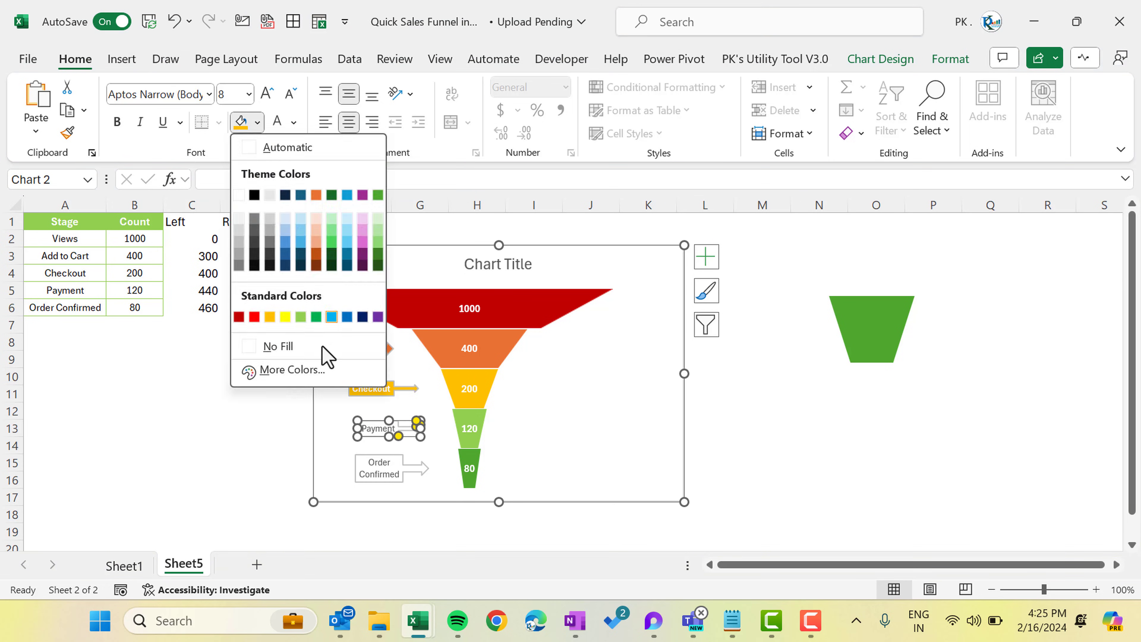
left_click(301, 317)
Fill the Order Confirmed label green with white bold text
left_click(401, 470)
left_click(257, 123)
left_click(379, 195)
left_click(277, 121)
left_click(116, 122)
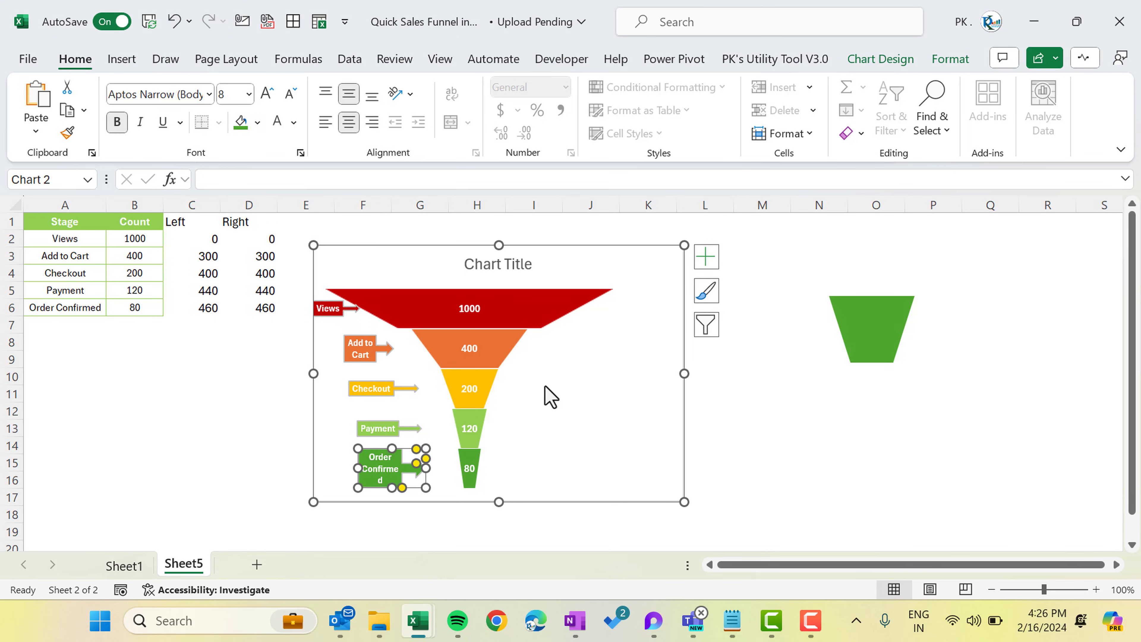
left_click(578, 388)
Widen the chart slightly and replace the chart title with 'Sales Funnel'
left_click_drag(684, 372, 705, 373)
left_click(543, 264)
key("ctrl+a")
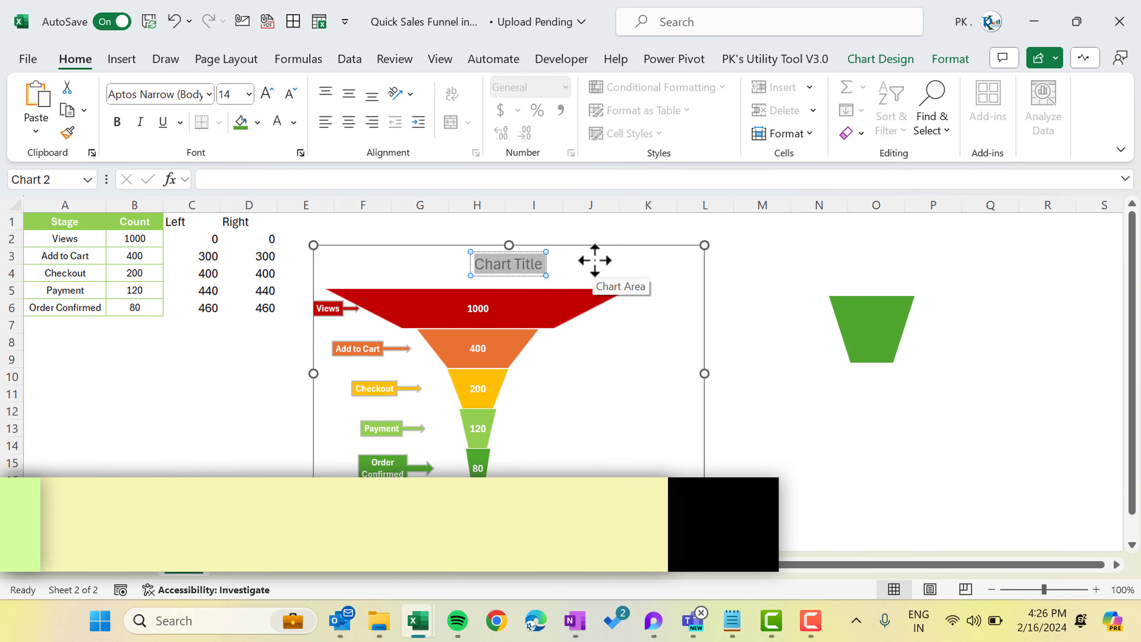
type("Sale")
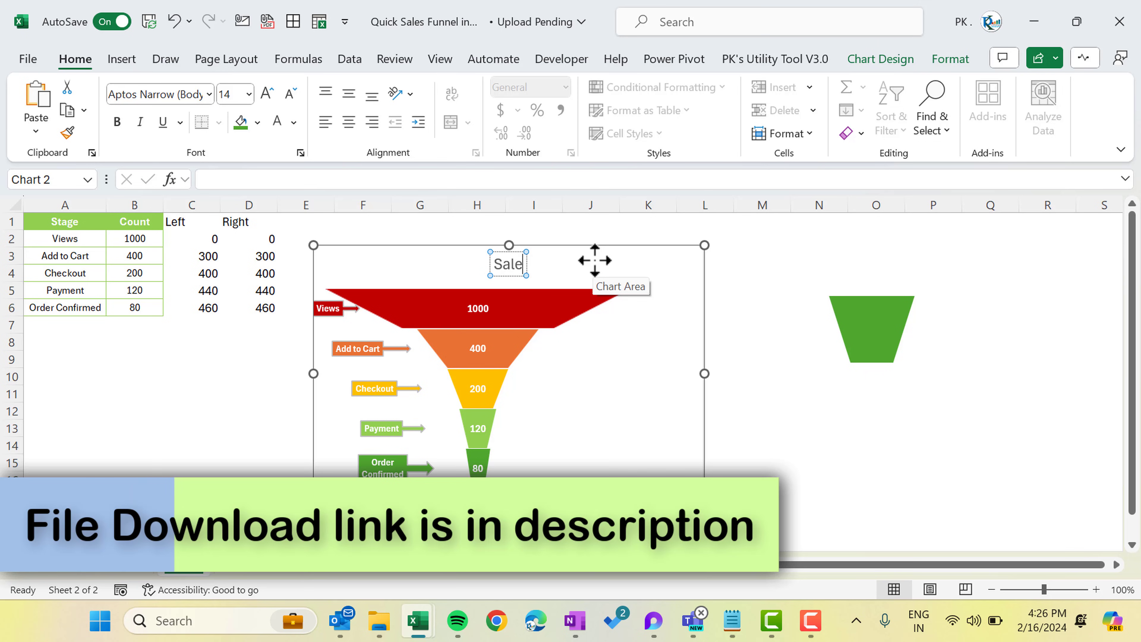
type("s Funnel")
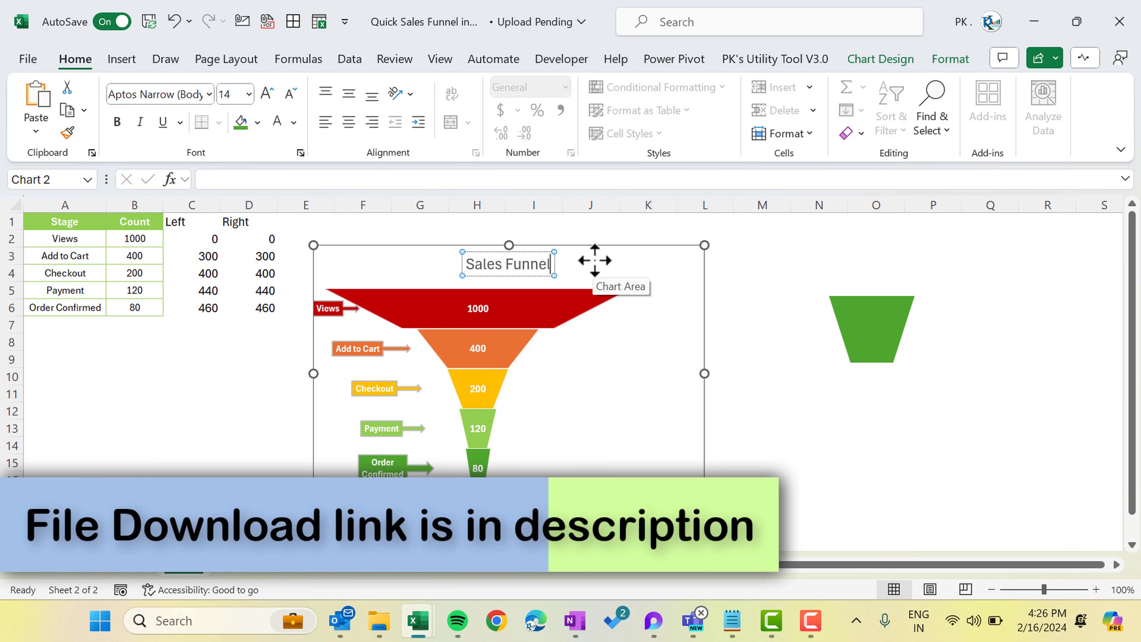
left_click(728, 300)
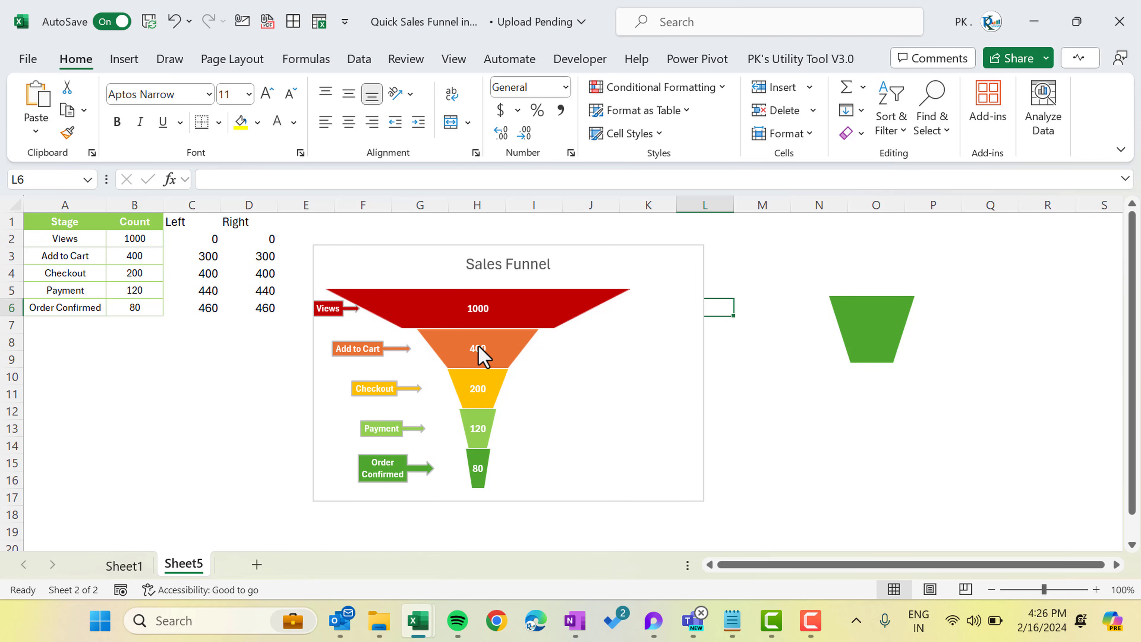
Set the arrow stage labels' Shape Outline to No Outline and deselect the chart
left_click(331, 314)
left_click(329, 311)
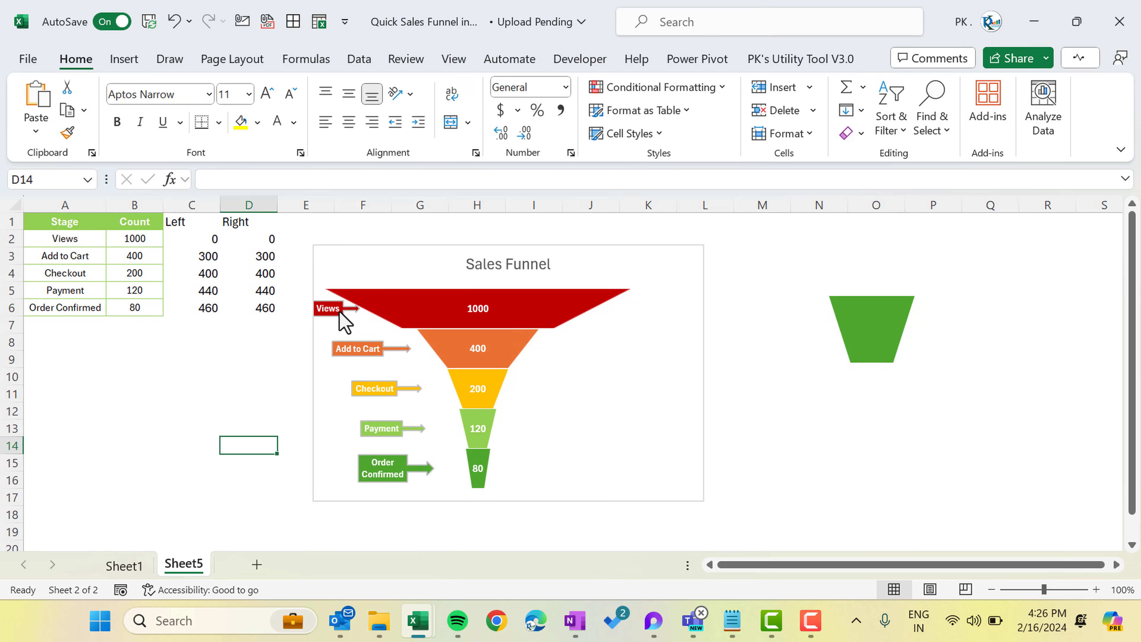
left_click(340, 313)
left_click(949, 59)
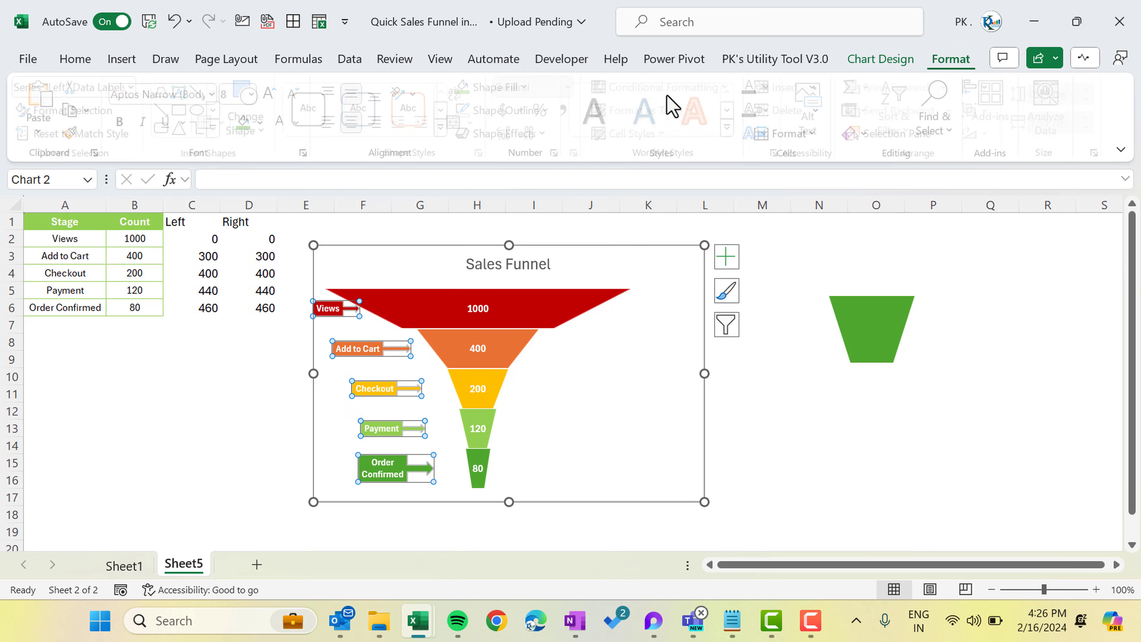
left_click(523, 110)
left_click(539, 333)
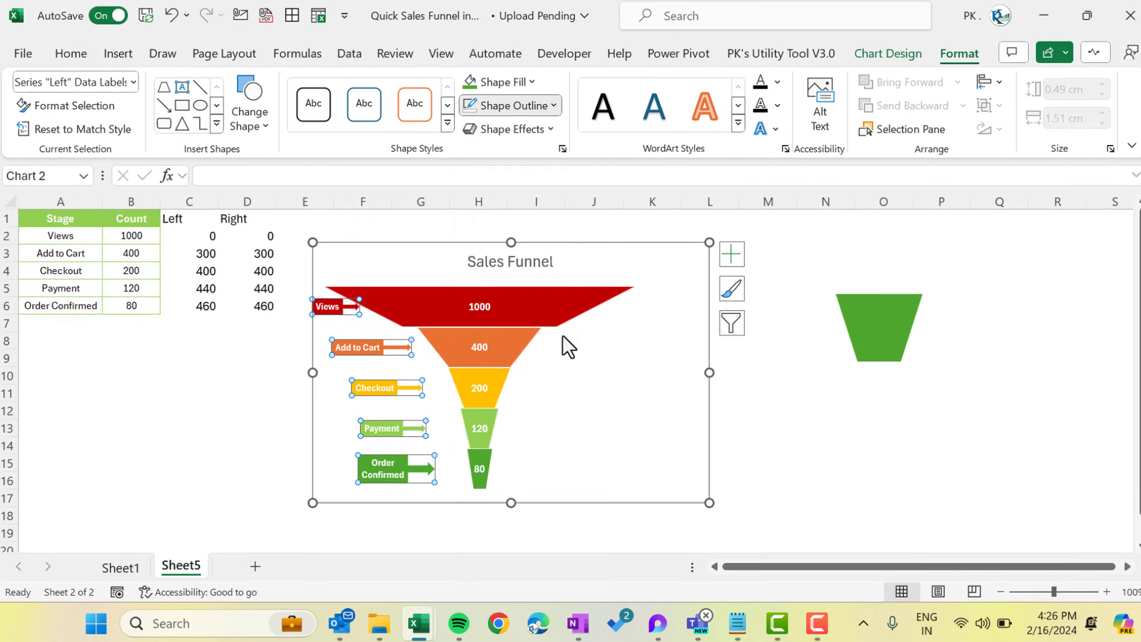
left_click(763, 410)
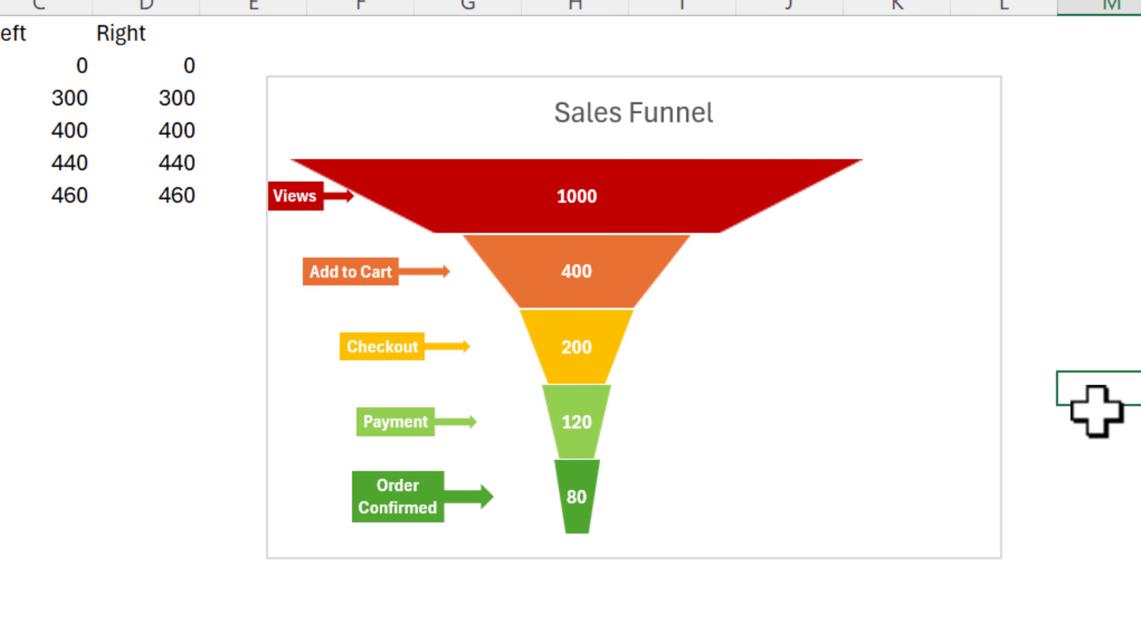